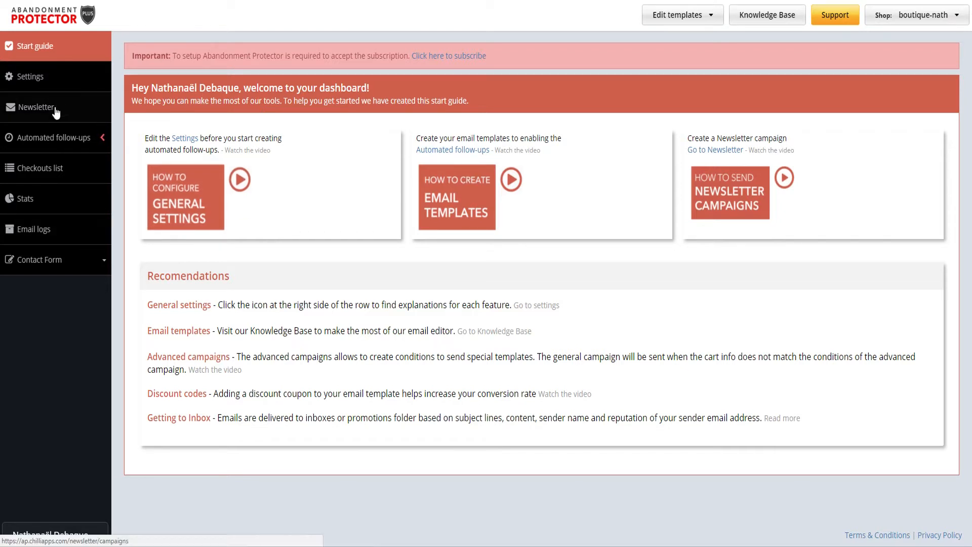
- Open the Abandonment protector campaign from the automated follow-ups for editing
{"action": "left_click", "coordinate": [58, 141]}
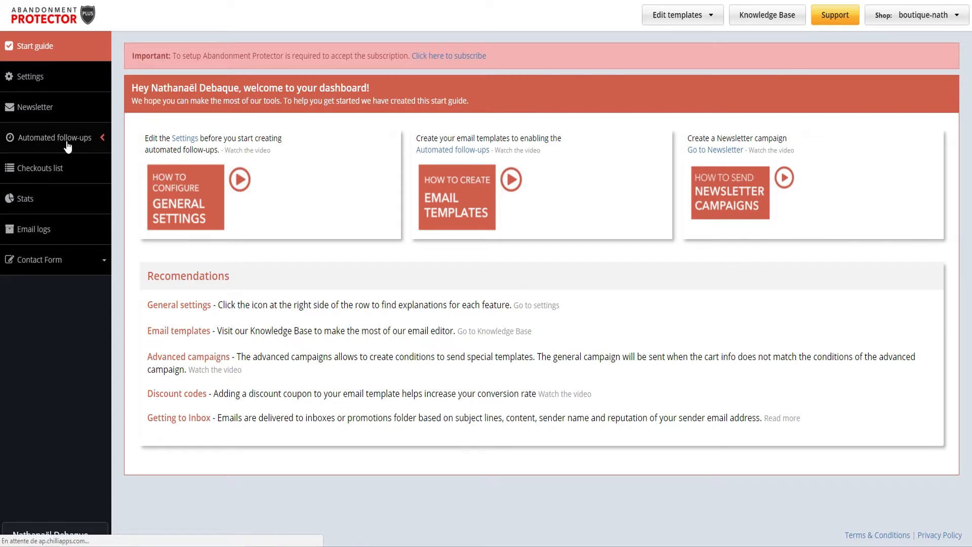
{"action": "scroll", "coordinate": [306, 222], "scroll_direction": "down", "scroll_amount": 2}
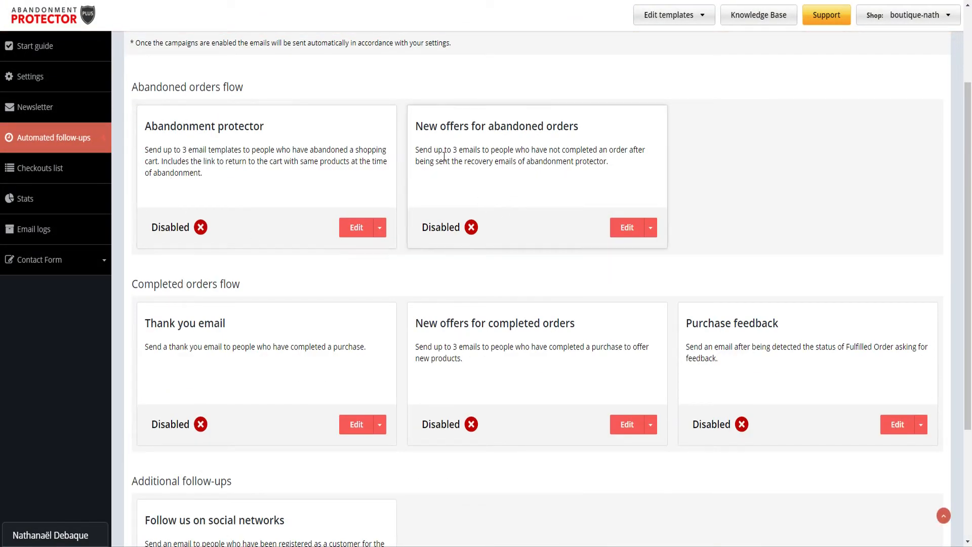
{"action": "scroll", "coordinate": [274, 267], "scroll_direction": "down", "scroll_amount": 1}
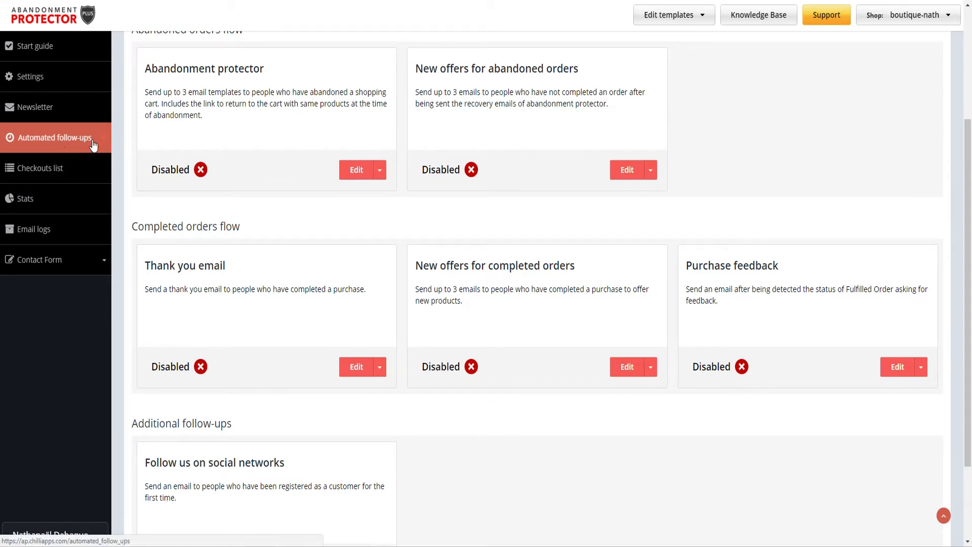
{"action": "scroll", "coordinate": [92, 264], "scroll_direction": "up", "scroll_amount": 2}
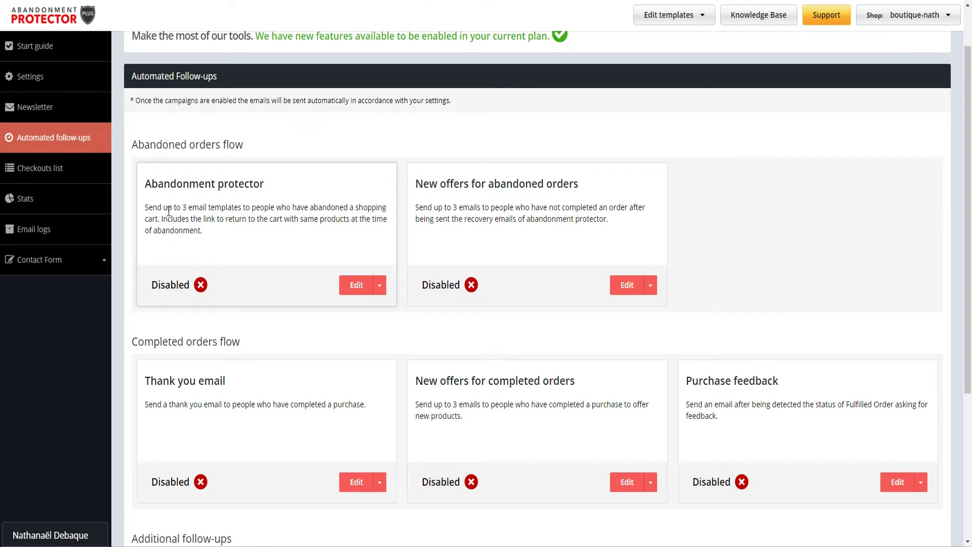
{"action": "left_click", "coordinate": [354, 288]}
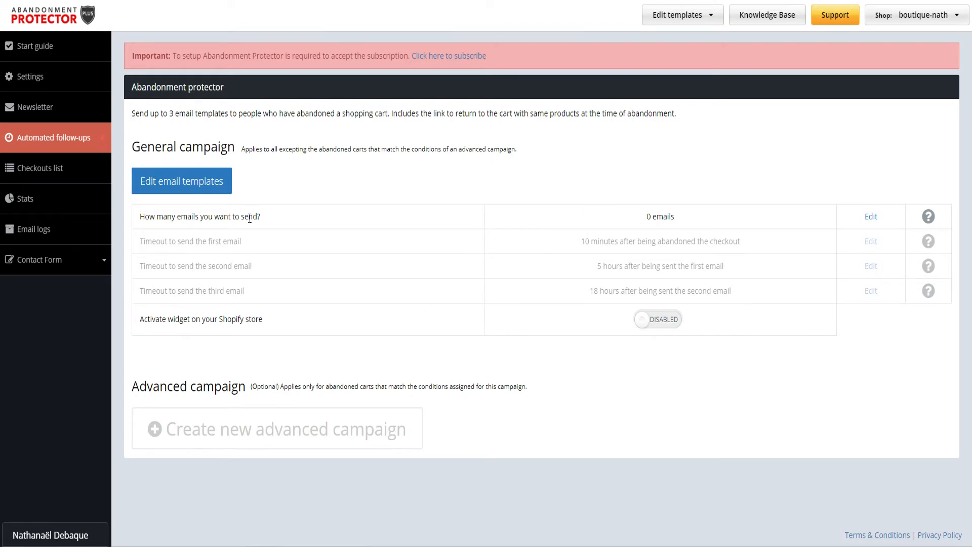
- Try to set the number of emails to send in the general campaign to 2
{"action": "left_click", "coordinate": [871, 217]}
{"action": "left_click", "coordinate": [671, 226]}
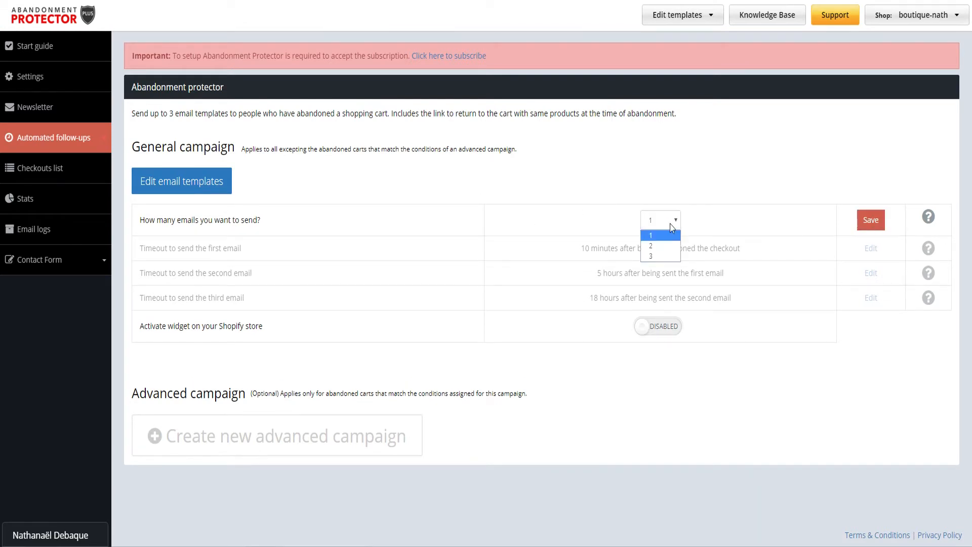
{"action": "left_click", "coordinate": [655, 246]}
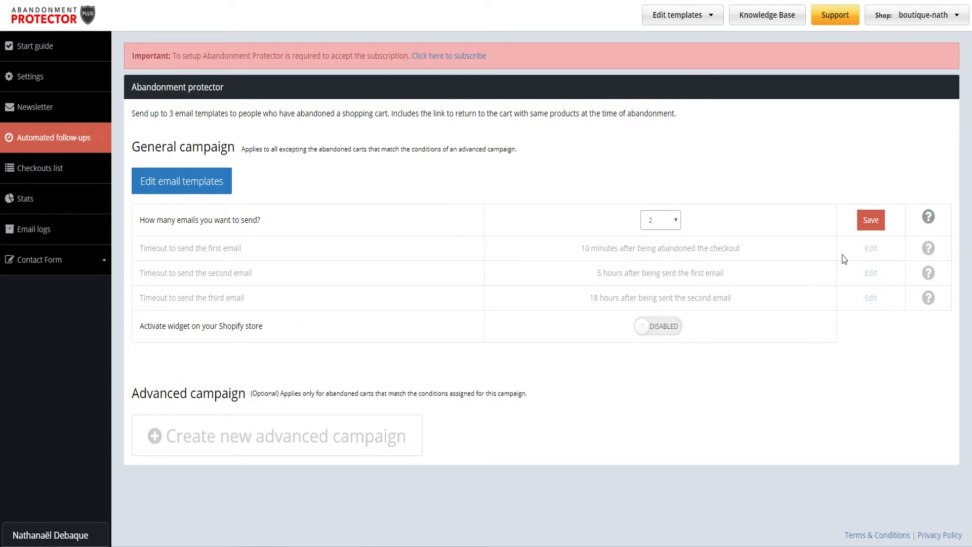
{"action": "left_click", "coordinate": [872, 228]}
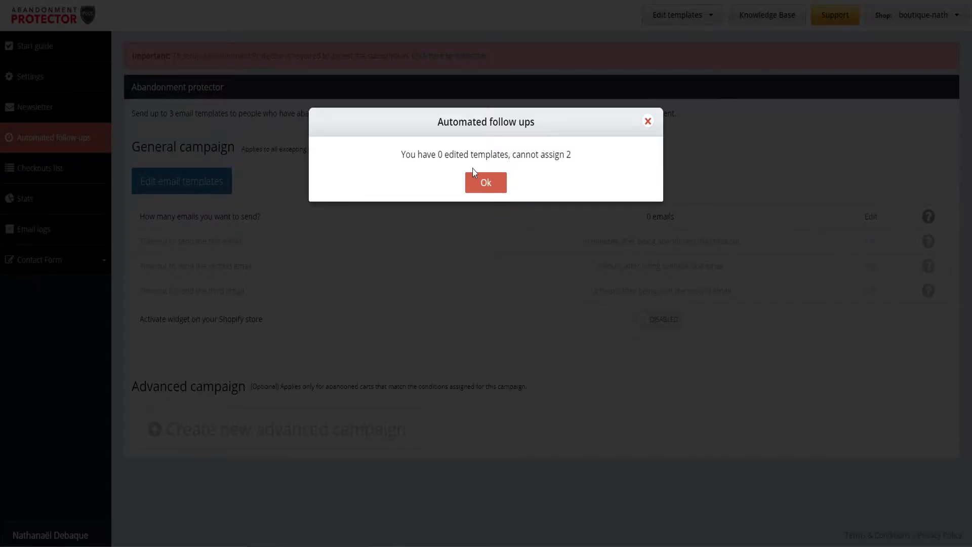
{"action": "left_click", "coordinate": [478, 185]}
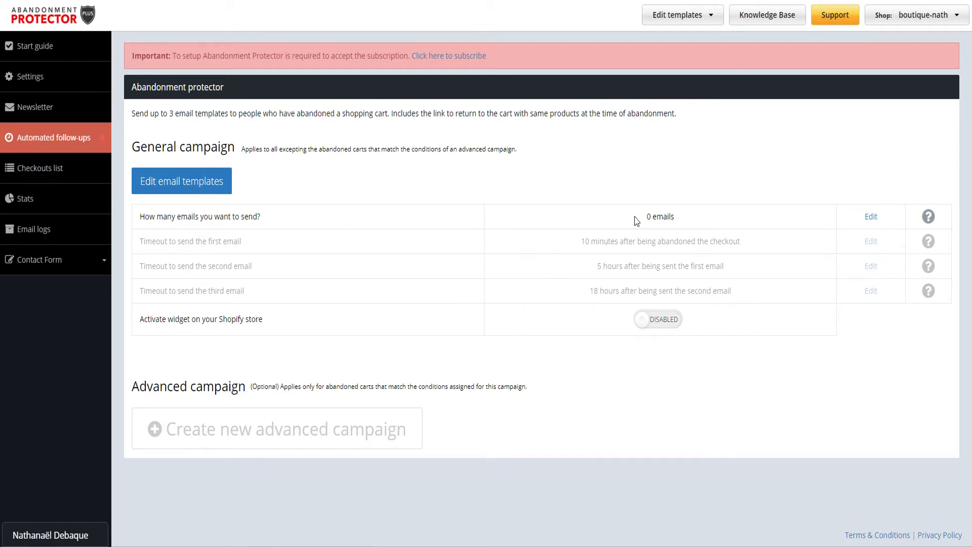
- Browse the general campaign's email templates and load the "Still thinking about it?" design as the first template
{"action": "left_click", "coordinate": [192, 186]}
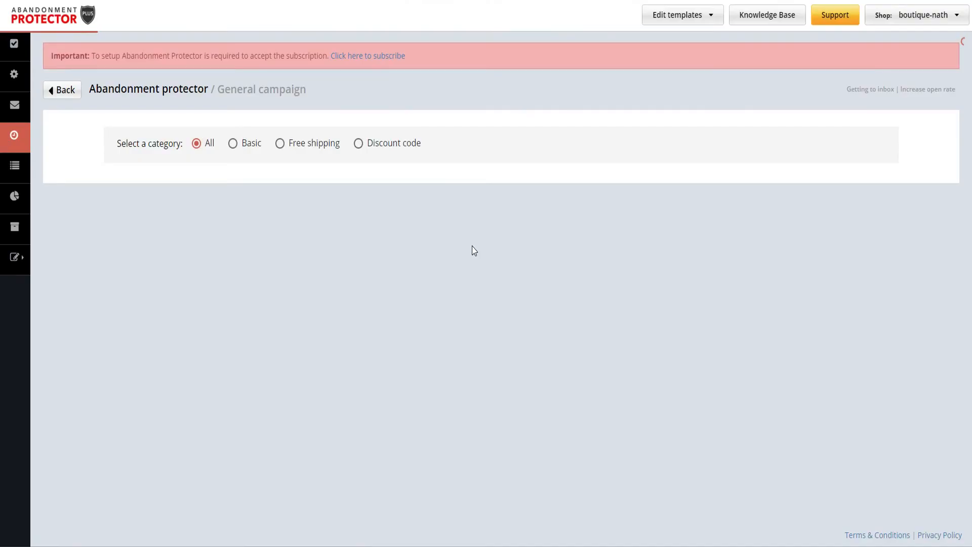
{"action": "scroll", "coordinate": [603, 260], "scroll_direction": "down", "scroll_amount": 3}
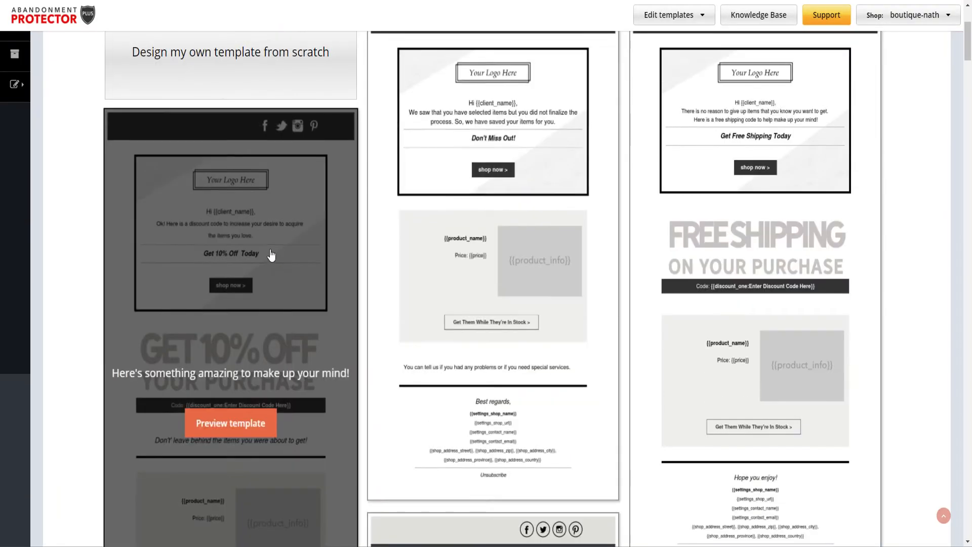
{"action": "scroll", "coordinate": [450, 337], "scroll_direction": "down", "scroll_amount": 3}
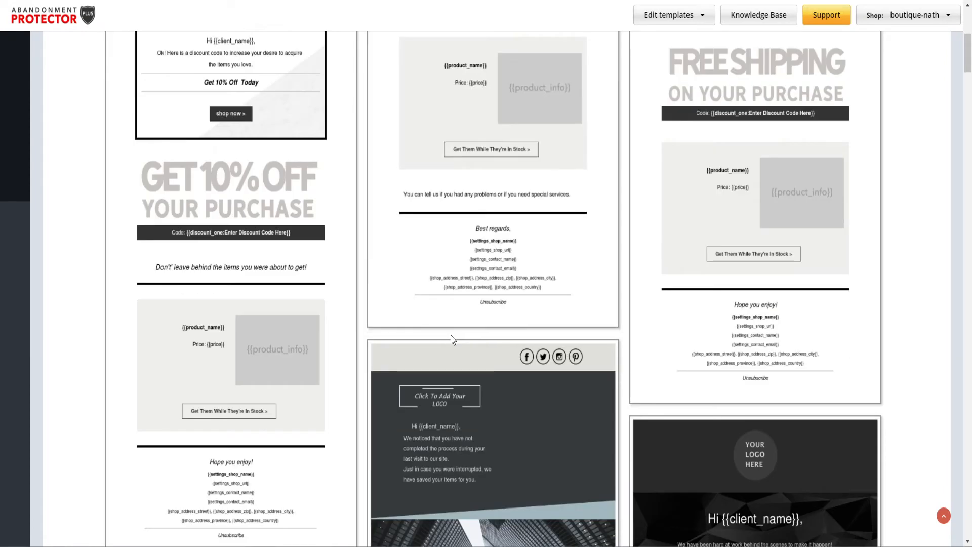
{"action": "scroll", "coordinate": [474, 299], "scroll_direction": "down", "scroll_amount": 4}
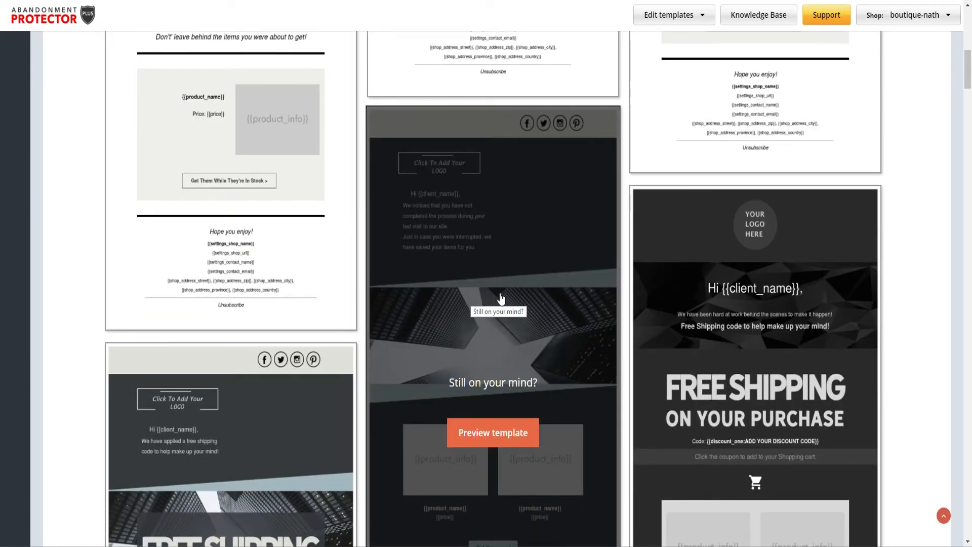
{"action": "scroll", "coordinate": [500, 298], "scroll_direction": "up", "scroll_amount": 8}
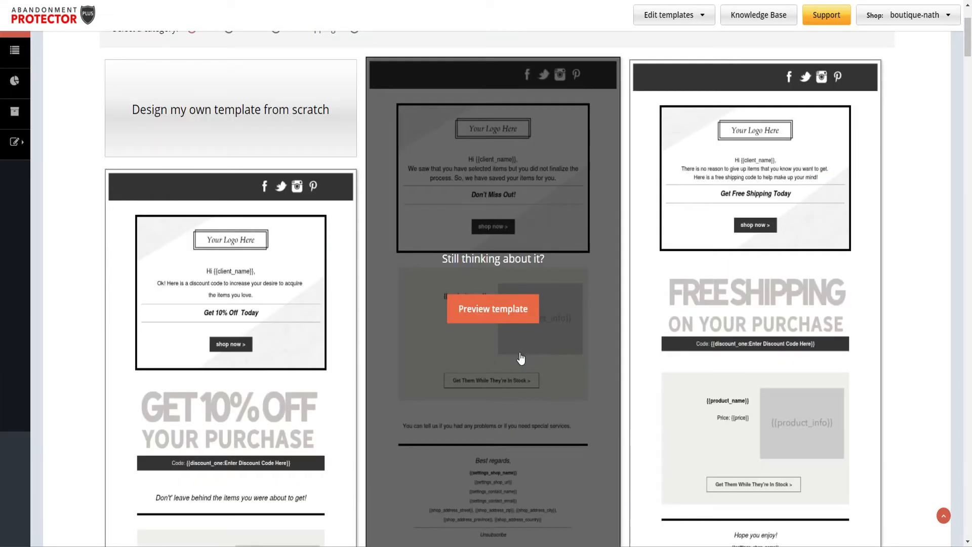
{"action": "scroll", "coordinate": [521, 310], "scroll_direction": "down", "scroll_amount": 2}
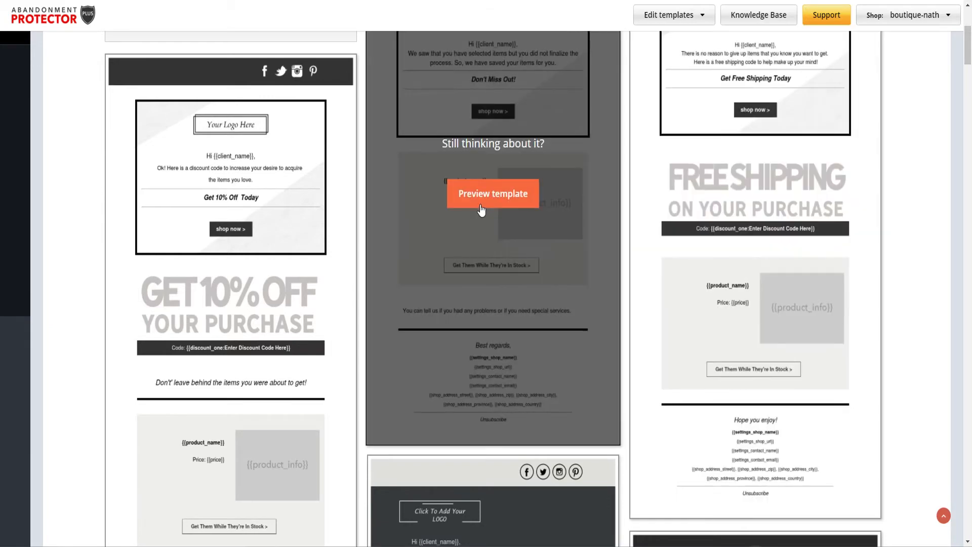
{"action": "left_click", "coordinate": [488, 194]}
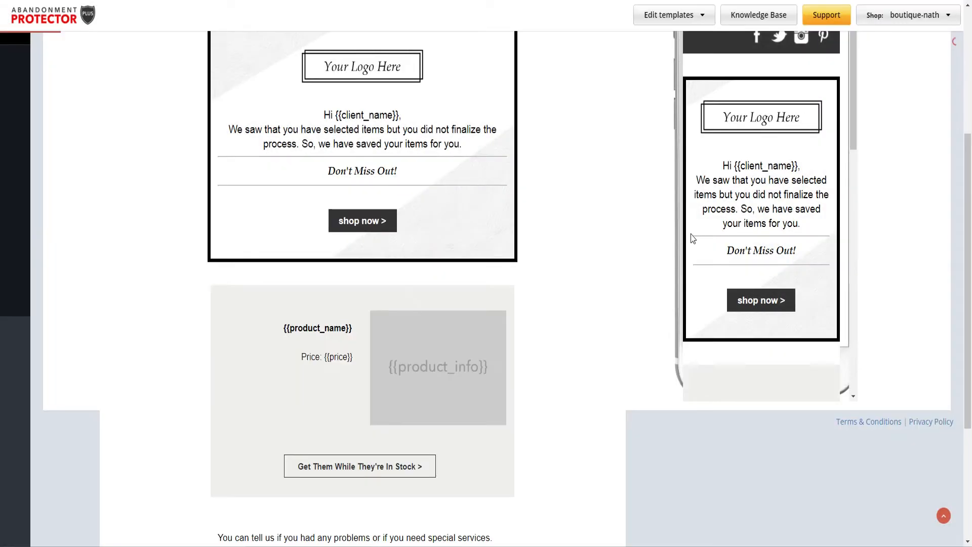
{"action": "scroll", "coordinate": [694, 238], "scroll_direction": "up", "scroll_amount": 5}
{"action": "left_click", "coordinate": [844, 143]}
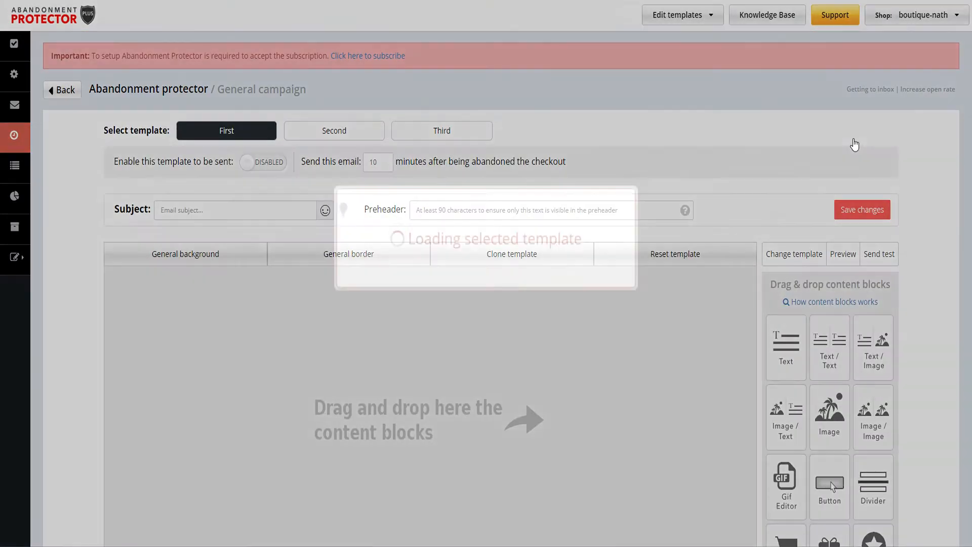
- Replace the first template's subject with "{{client_name}}, que s'est-il passé ?"
{"action": "scroll", "coordinate": [507, 314], "scroll_direction": "down", "scroll_amount": 2}
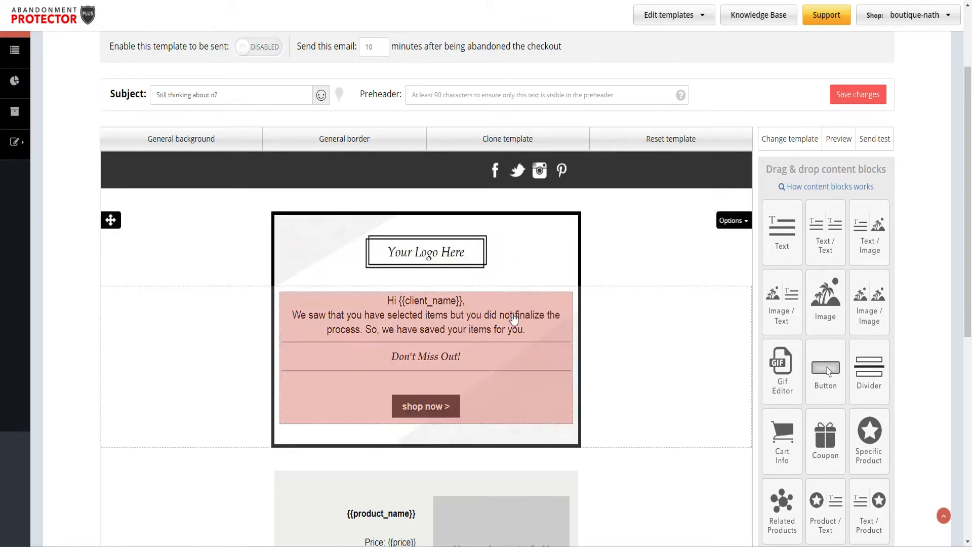
{"action": "scroll", "coordinate": [456, 254], "scroll_direction": "up", "scroll_amount": 2}
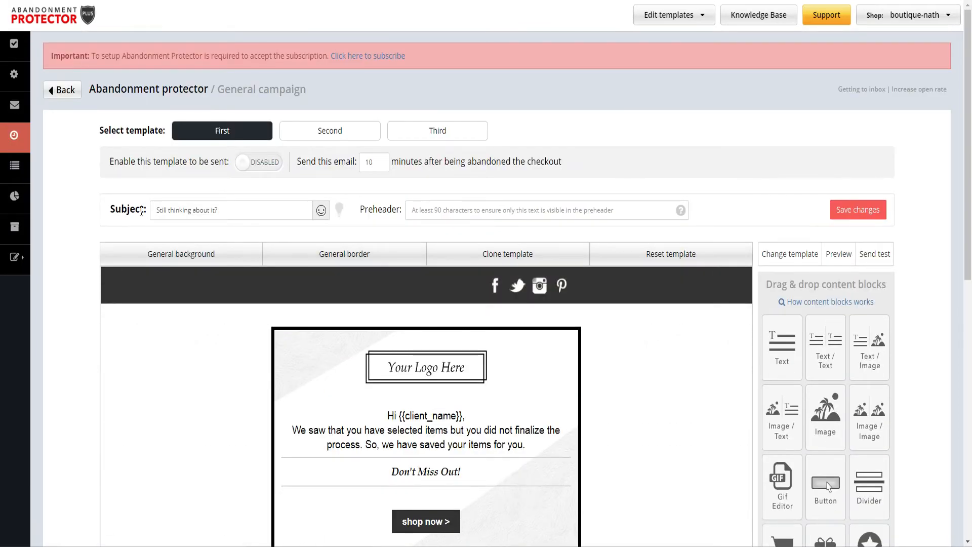
{"action": "left_click_drag", "start_coordinate": [223, 215], "coordinate": [88, 211]}
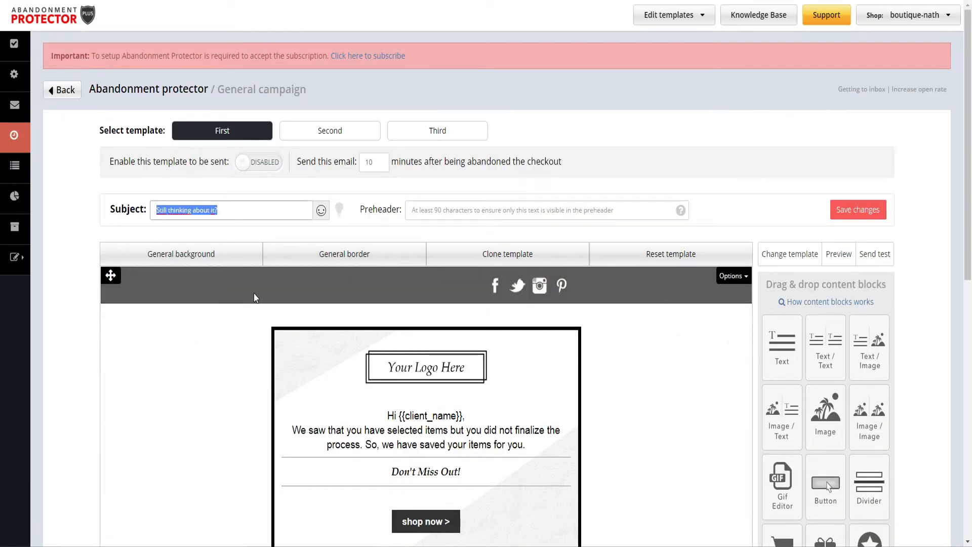
{"action": "type", "text": "{{client_name}},"}
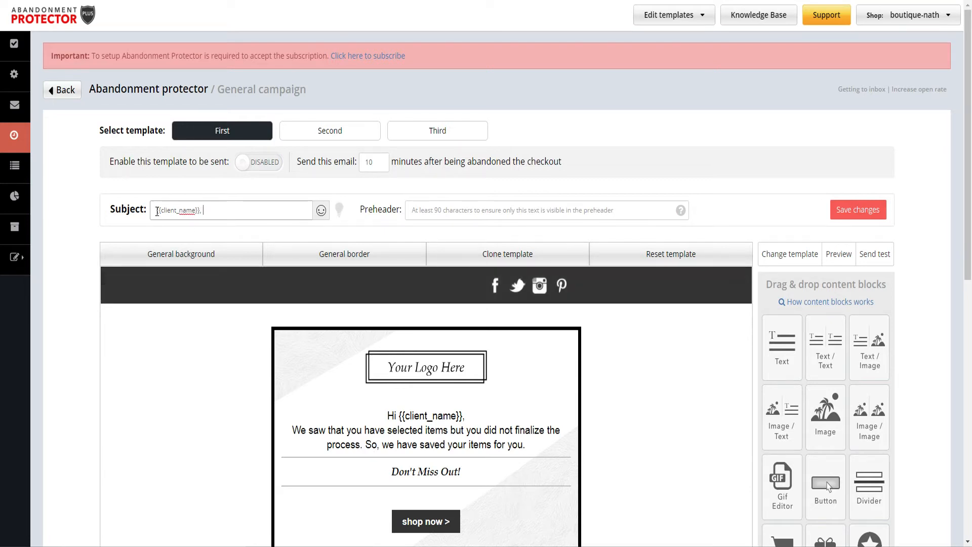
{"action": "left_click_drag", "start_coordinate": [156, 211], "coordinate": [197, 211]}
{"action": "left_click", "coordinate": [219, 211]}
{"action": "left_click_drag", "start_coordinate": [201, 210], "coordinate": [146, 214]}
{"action": "left_click", "coordinate": [202, 209]}
{"action": "left_click", "coordinate": [216, 211]}
{"action": "type", "text": "q"}
- Examine the template layout and the edit options of the "Your Logo Here" image
{"action": "scroll", "coordinate": [369, 269], "scroll_direction": "down", "scroll_amount": 2}
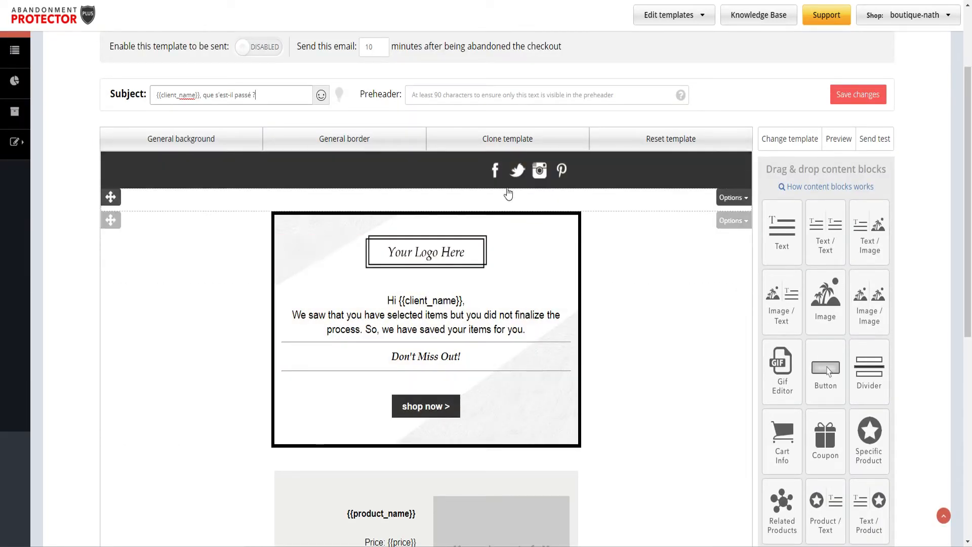
{"action": "scroll", "coordinate": [456, 369], "scroll_direction": "down", "scroll_amount": 3}
{"action": "scroll", "coordinate": [435, 317], "scroll_direction": "up", "scroll_amount": 4}
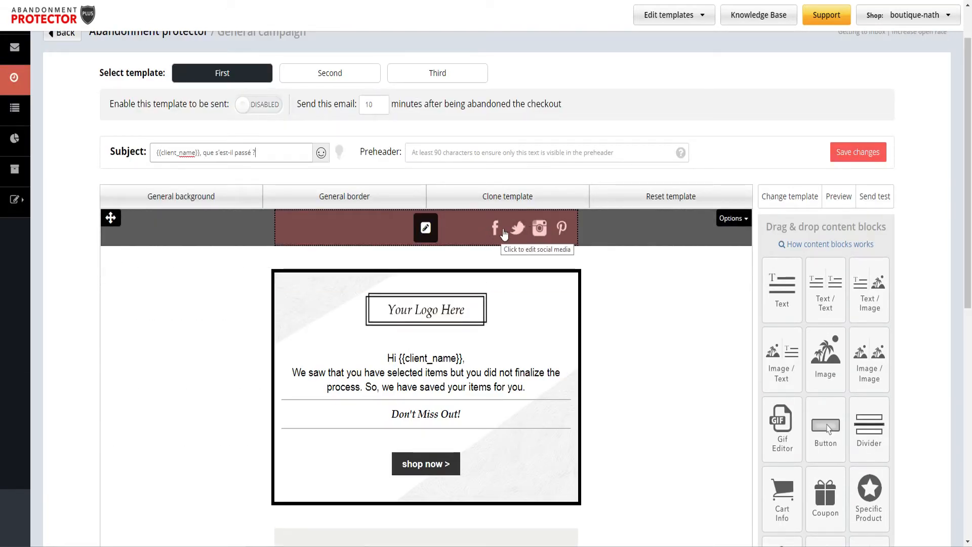
{"action": "left_click", "coordinate": [481, 306]}
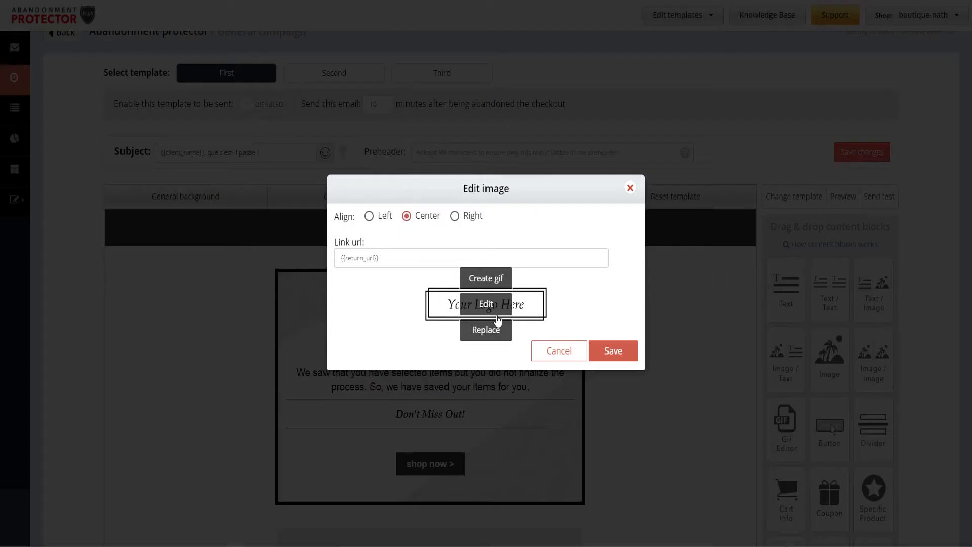
{"action": "left_click", "coordinate": [559, 351]}
{"action": "scroll", "coordinate": [436, 360], "scroll_direction": "down", "scroll_amount": 1}
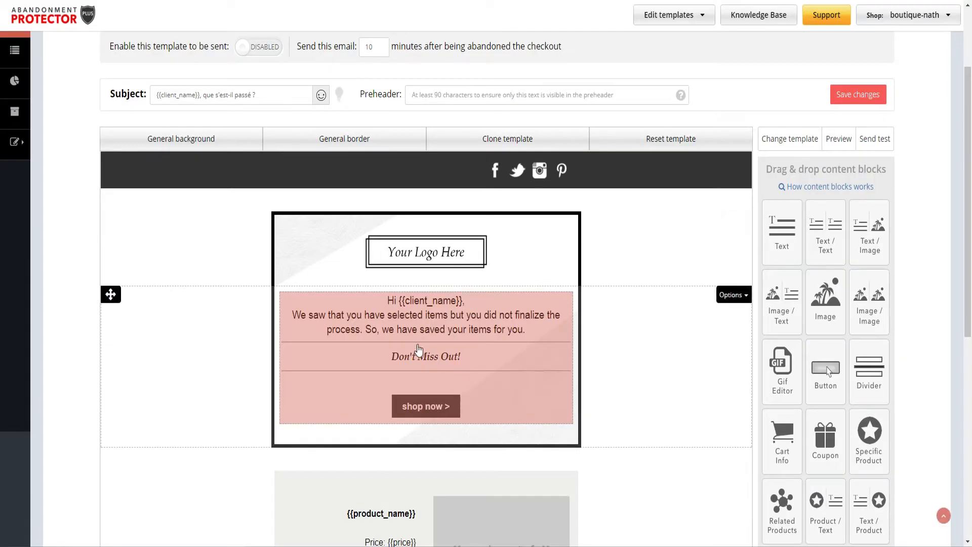
{"action": "left_click", "coordinate": [438, 358]}
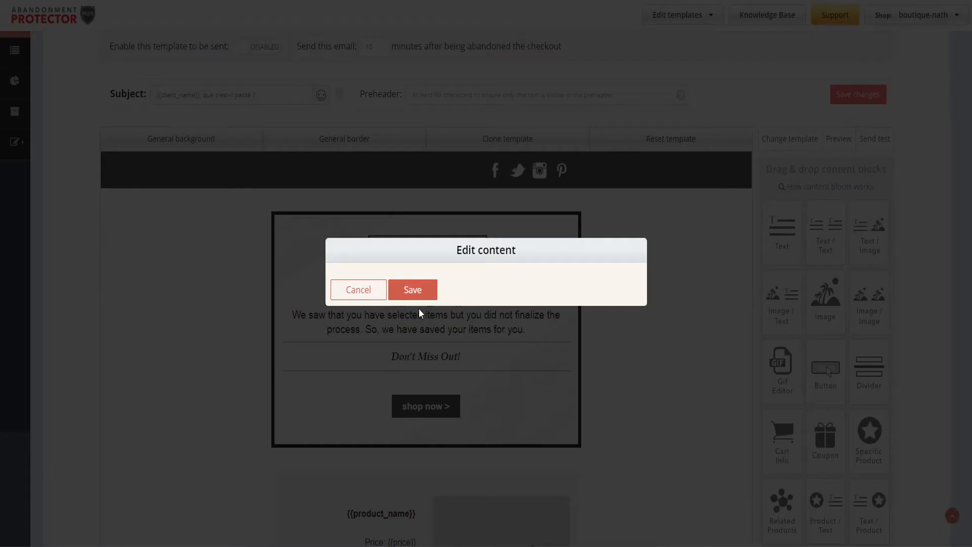
{"action": "left_click", "coordinate": [402, 297]}
{"action": "scroll", "coordinate": [398, 302], "scroll_direction": "down", "scroll_amount": 2}
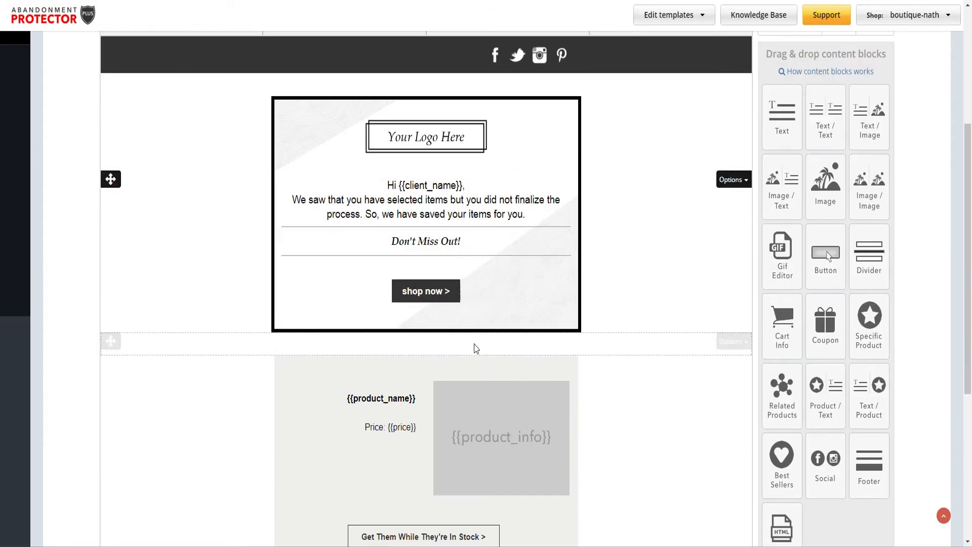
- Change the greeting "Hi" to "Bonjour" before {{client_name}} in the main text block
{"action": "left_click", "coordinate": [446, 216]}
{"action": "double_click", "coordinate": [448, 234]}
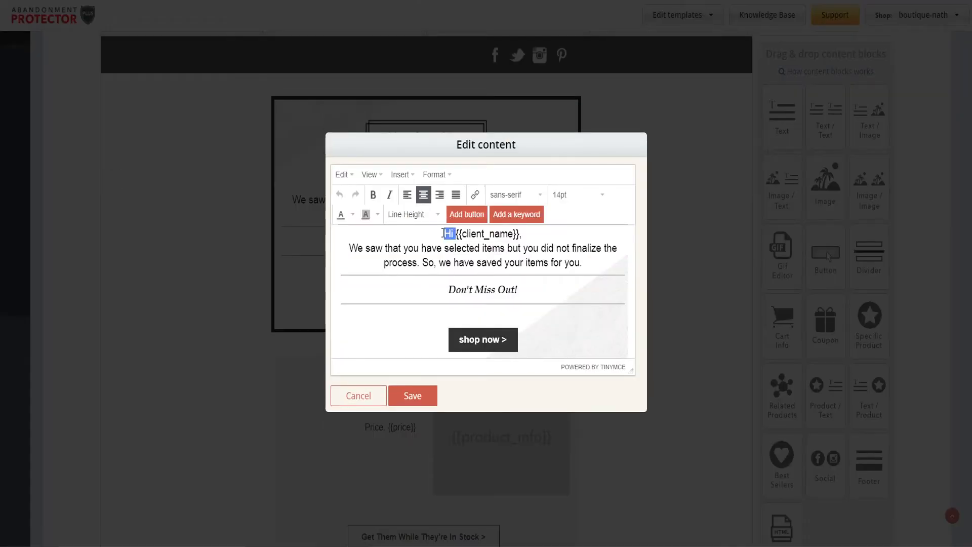
{"action": "type", "text": "Boinj"}
{"action": "key", "text": "BackSpace"}
{"action": "key", "text": "BackSpace"}
{"action": "key", "text": "BackSpace"}
{"action": "type", "text": "jnou"}
{"action": "key", "text": "BackSpace"}
{"action": "key", "text": "BackSpace"}
{"action": "key", "text": "BackSpace"}
{"action": "key", "text": "BackSpace"}
{"action": "type", "text": "njour"}
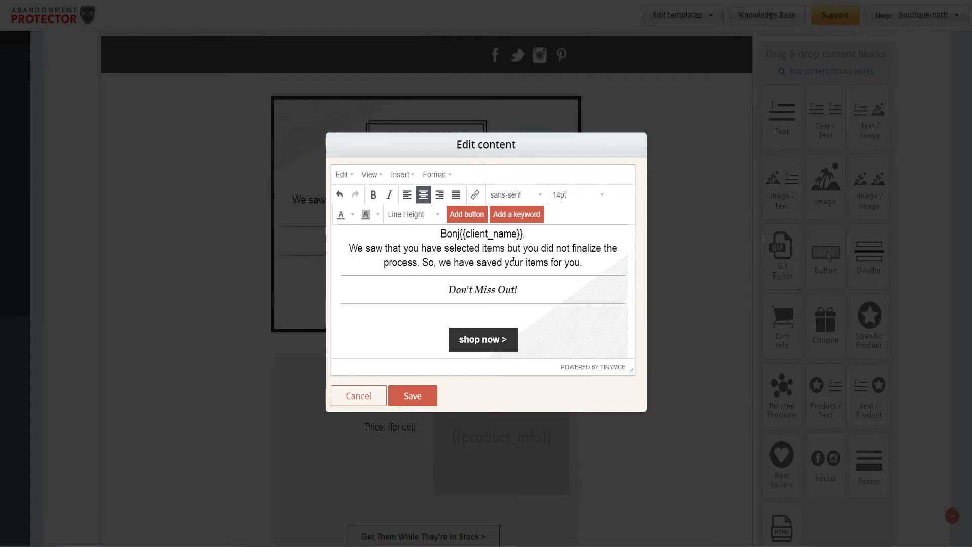
- Replace the English message below the greeting with "Vous avez récemment passé une commande sur notre site."
{"action": "left_click_drag", "start_coordinate": [588, 263], "coordinate": [349, 248]}
{"action": "type", "text": "Vou"}
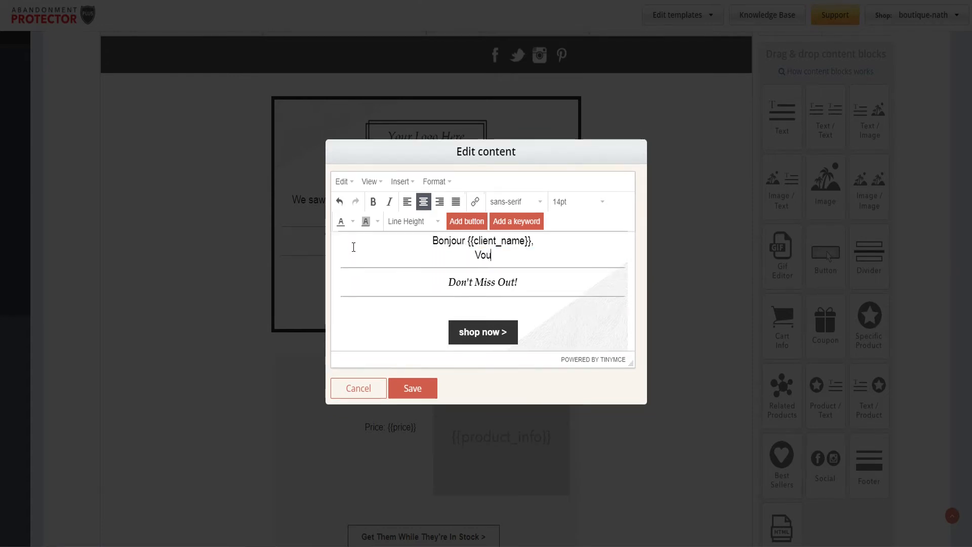
{"action": "type", "text": "s avez récemment "}
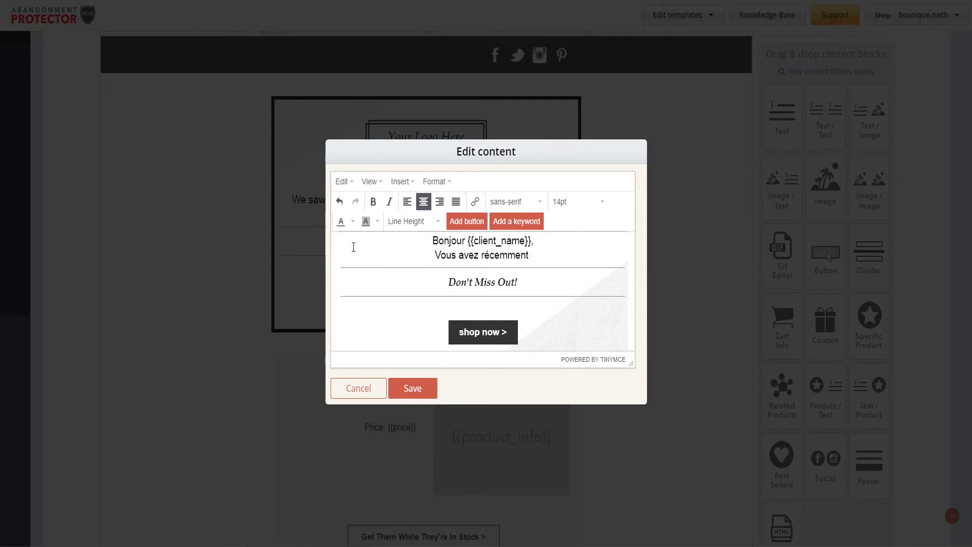
{"action": "type", "text": "passé une commadne"}
{"action": "key", "text": "BackSpace"}
{"action": "key", "text": "BackSpace"}
{"action": "key", "text": "BackSpace"}
{"action": "key", "text": "BackSpace"}
{"action": "type", "text": "nde sur notre site"}
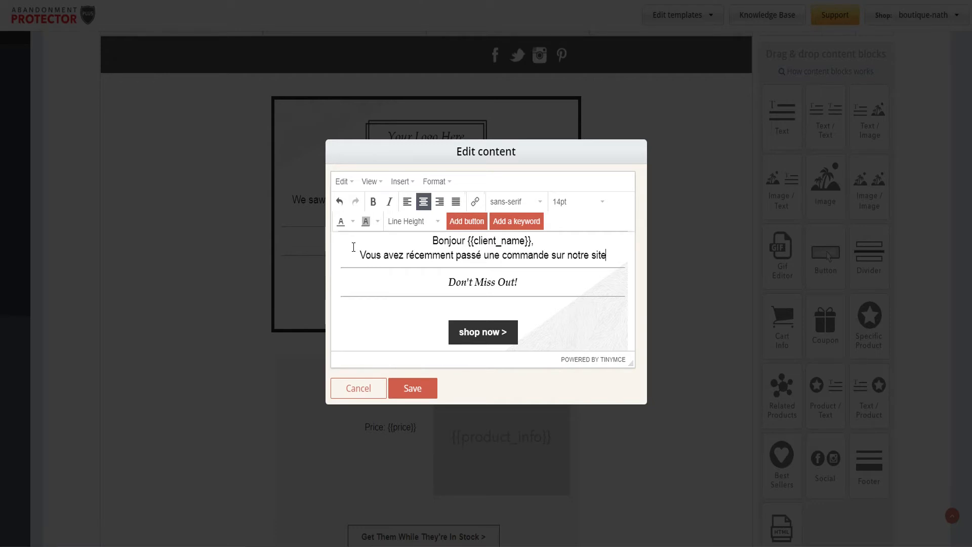
{"action": "type", "text": ". "}
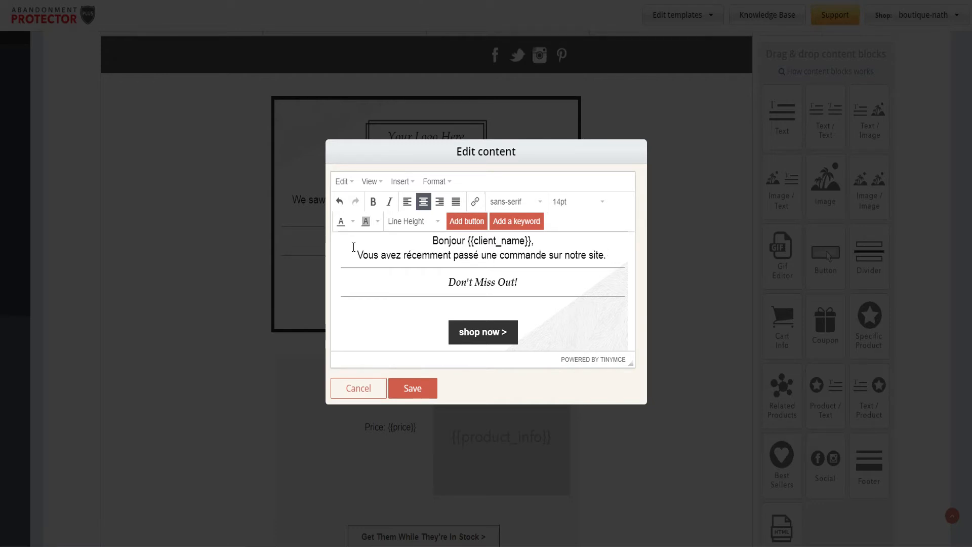
- Add the sentence "Votre panier reste disponible durant 24 heures." to the message below the greeting
{"action": "type", "text": "Votre panier est"}
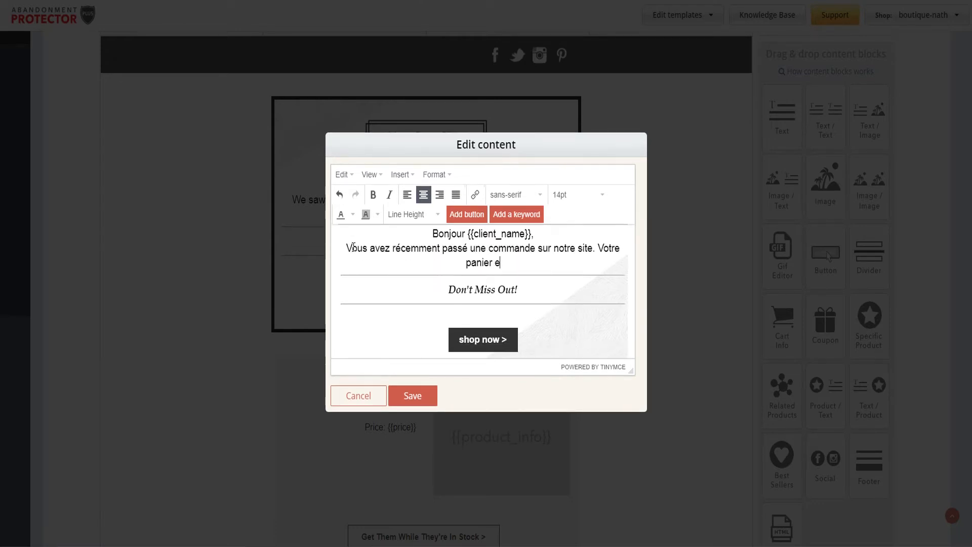
{"action": "key", "text": "BackSpace"}
{"action": "key", "text": "BackSpace"}
{"action": "key", "text": "BackSpace"}
{"action": "key", "text": "BackSpace"}
{"action": "type", "text": "reste do"}
{"action": "key", "text": "BackSpace"}
{"action": "type", "text": "isponible dur"}
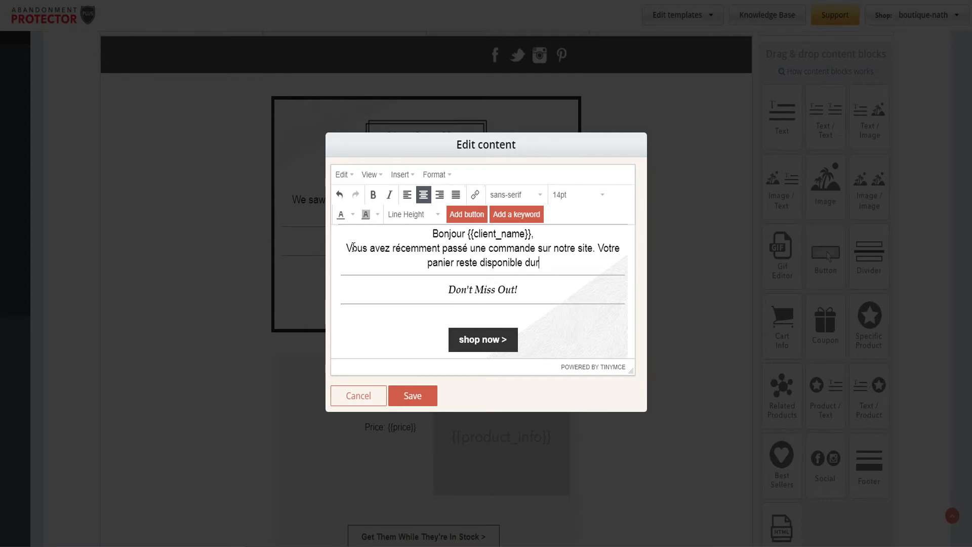
{"action": "type", "text": "ant 24 heures."}
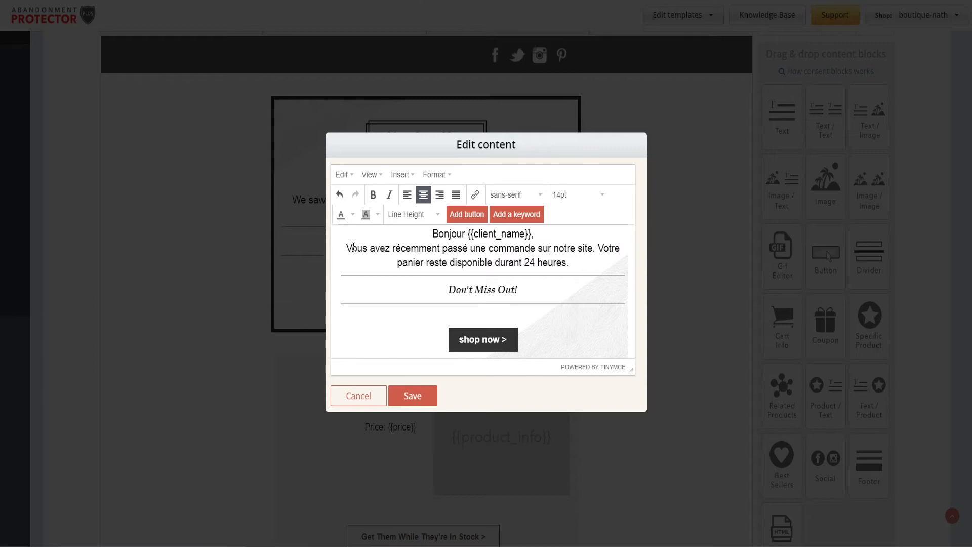
- Replace the "Don't Miss Out!" line with "N'attendez pas, nos stocks limités !"
{"action": "left_click_drag", "start_coordinate": [518, 290], "coordinate": [418, 285]}
{"action": "type", "text": "N'attendez pas !"}
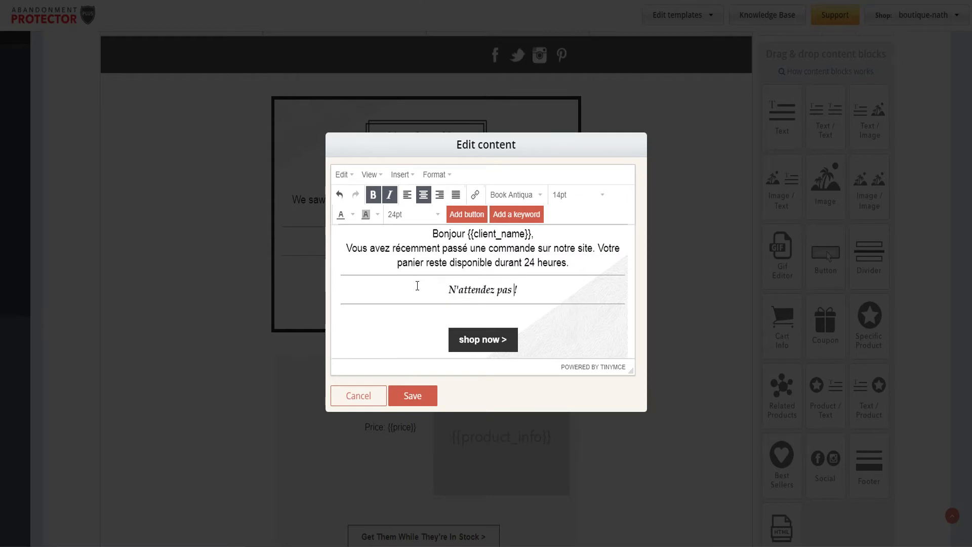
{"action": "key", "text": "BackSpace"}
{"action": "type", "text": ", nos stock"}
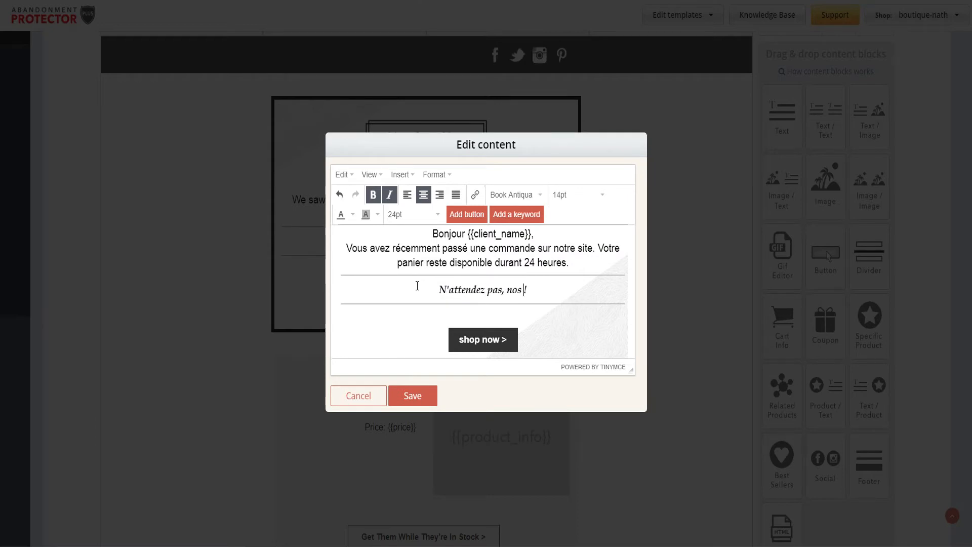
{"action": "type", "text": "s limités"}
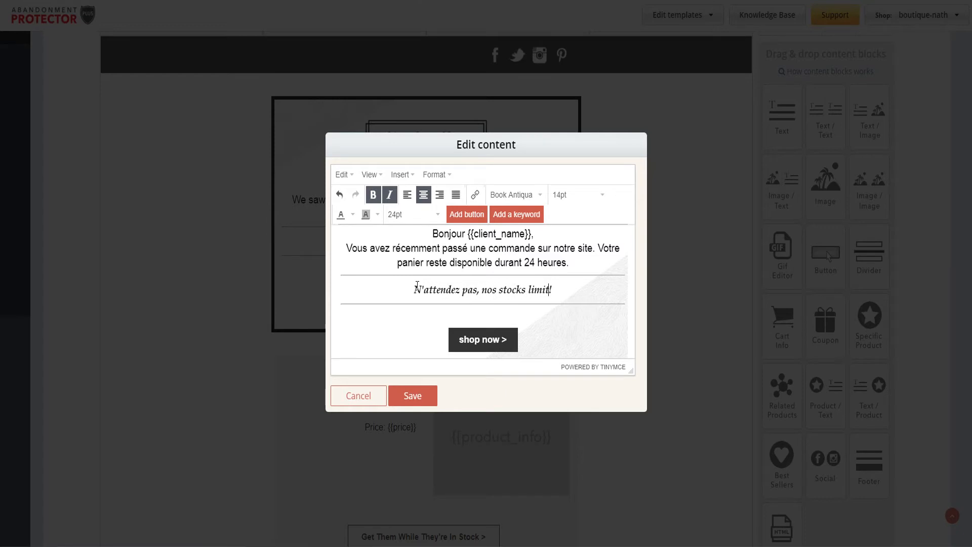
- Change the "shop now >" button's text to "Je valide ma commande !" and its background colour to blue
{"action": "left_click", "coordinate": [485, 338]}
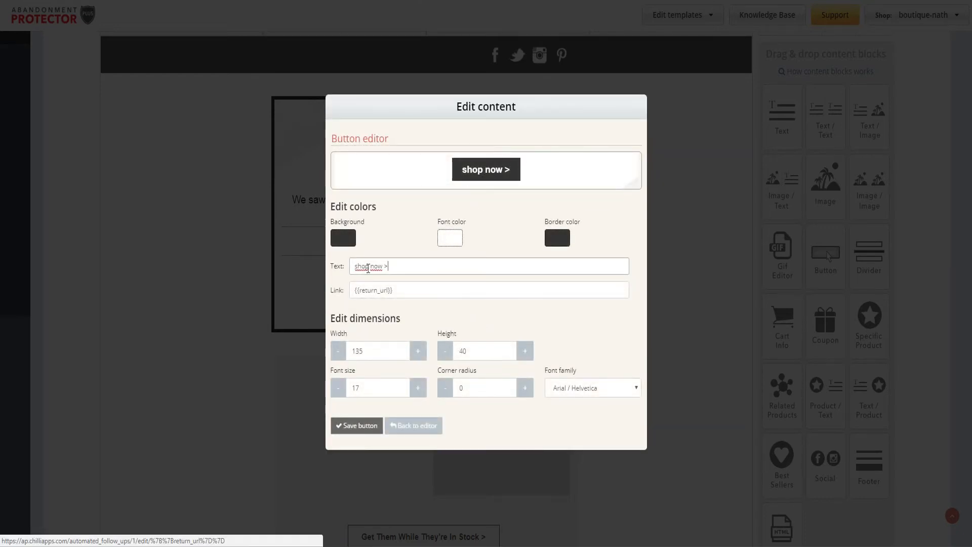
{"action": "left_click_drag", "start_coordinate": [391, 266], "coordinate": [296, 268]}
{"action": "type", "text": "Je valide ma commande"}
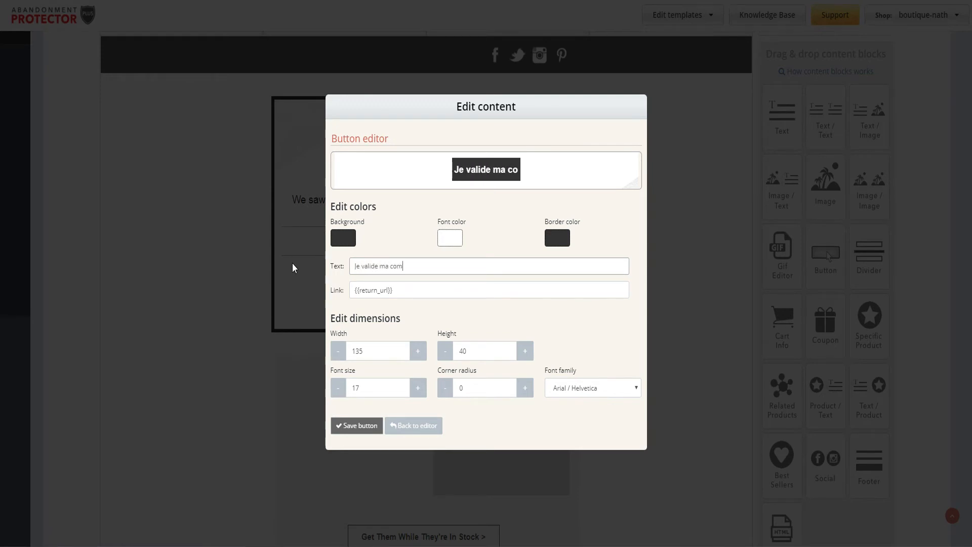
{"action": "left_click", "coordinate": [341, 242]}
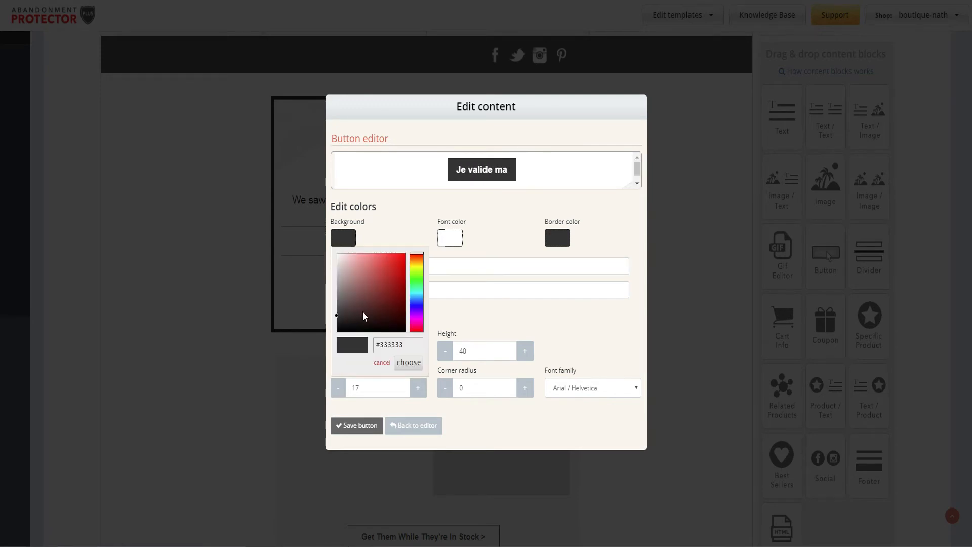
{"action": "left_click_drag", "start_coordinate": [416, 305], "coordinate": [408, 300]}
{"action": "left_click_drag", "start_coordinate": [402, 264], "coordinate": [420, 268]}
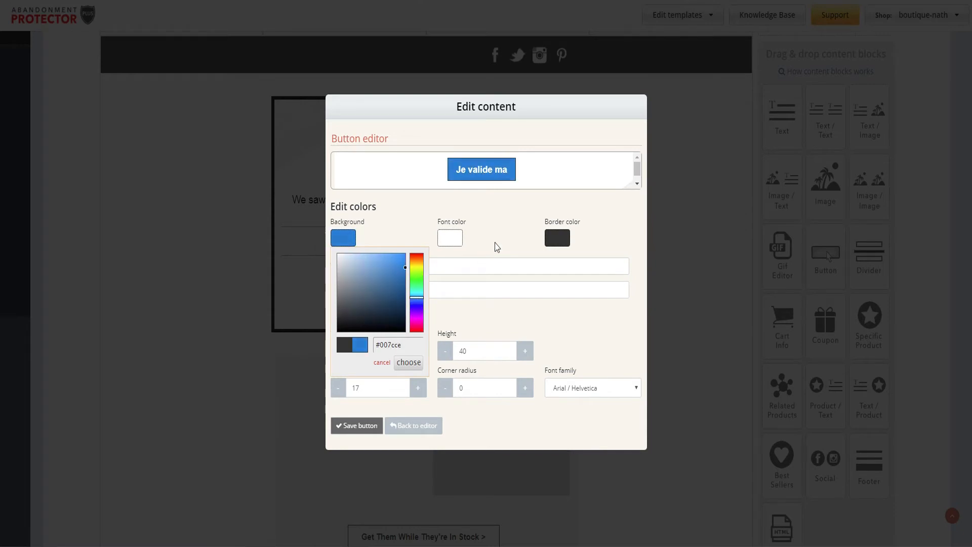
{"action": "left_click", "coordinate": [495, 243]}
{"action": "left_click", "coordinate": [441, 266]}
{"action": "type", "text": "!"}
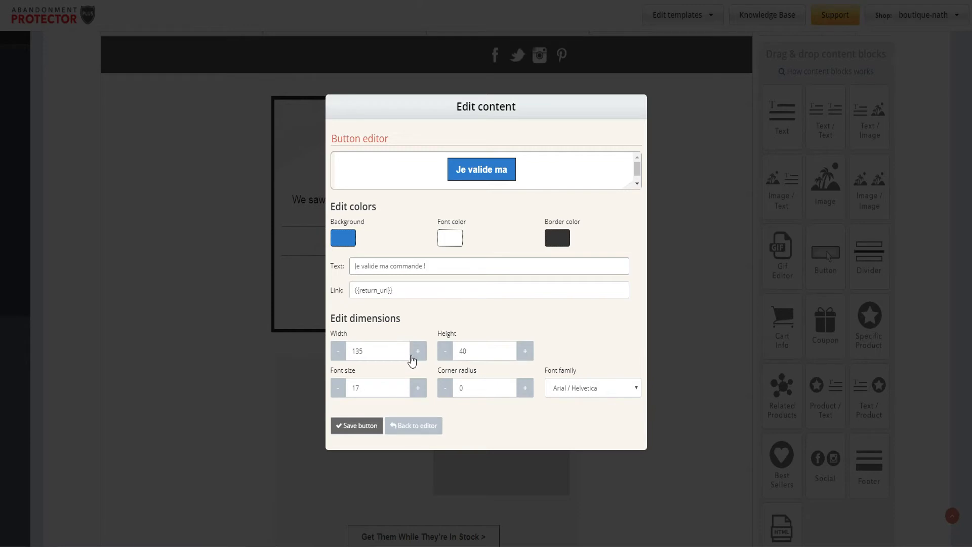
- Set the blue button's width to 250 and save both the button and the main text block
{"action": "left_click_drag", "start_coordinate": [396, 351], "coordinate": [336, 353]}
{"action": "type", "text": "160"}
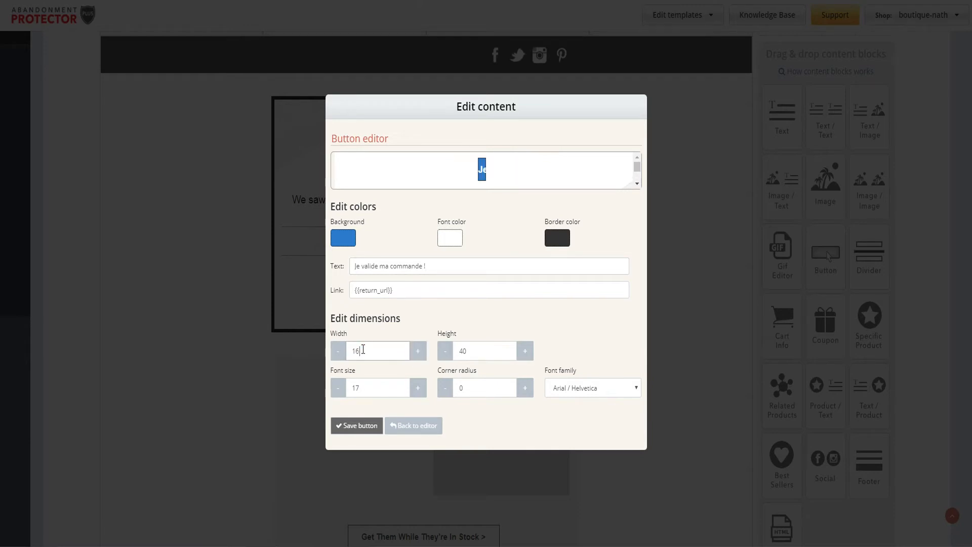
{"action": "left_click", "coordinate": [421, 351]}
{"action": "left_click", "coordinate": [416, 356]}
{"action": "left_click", "coordinate": [416, 357]}
{"action": "left_click", "coordinate": [415, 357]}
{"action": "left_click", "coordinate": [415, 357]}
{"action": "left_click", "coordinate": [415, 358]}
{"action": "left_click", "coordinate": [415, 357]}
{"action": "left_click_drag", "start_coordinate": [384, 351], "coordinate": [314, 356]}
{"action": "type", "text": "200"}
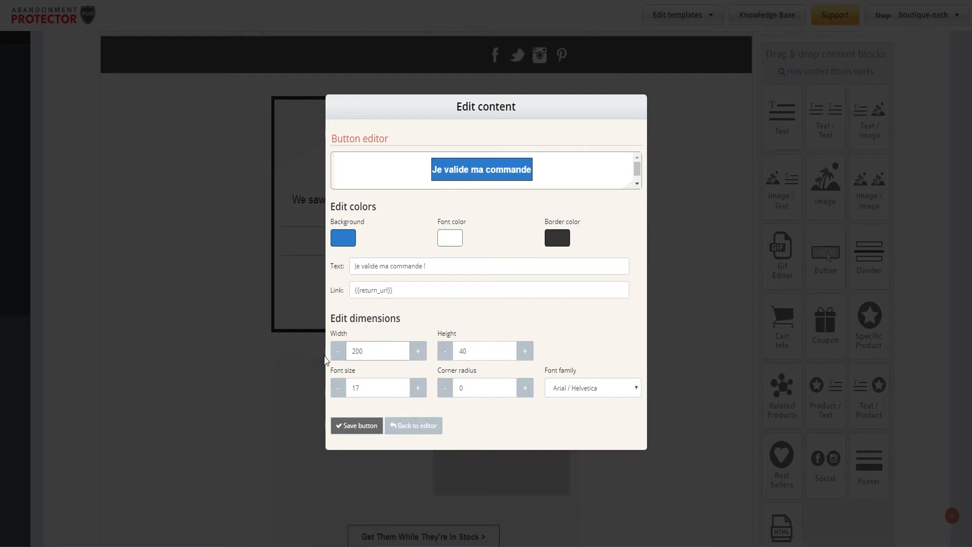
{"action": "left_click_drag", "start_coordinate": [388, 355], "coordinate": [336, 355]}
{"action": "type", "text": "250"}
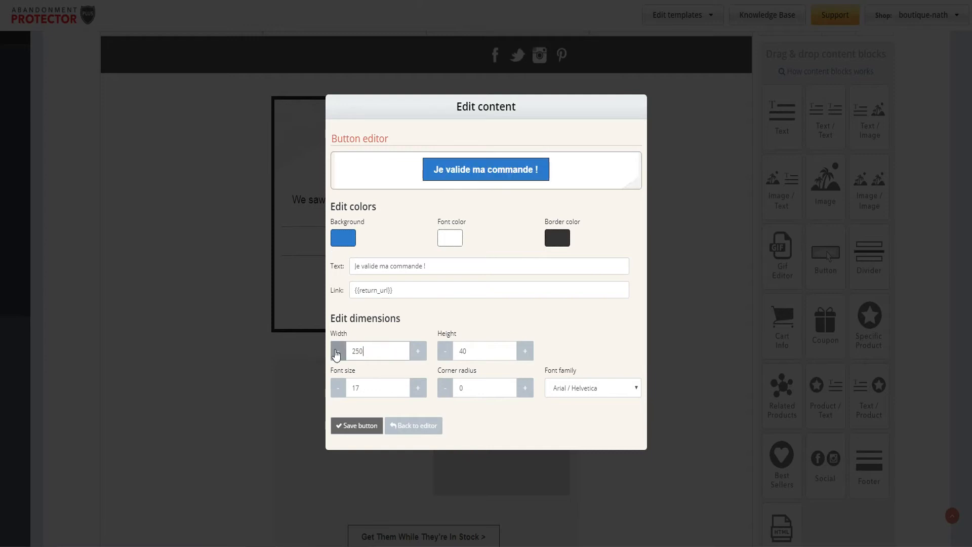
{"action": "left_click", "coordinate": [357, 426]}
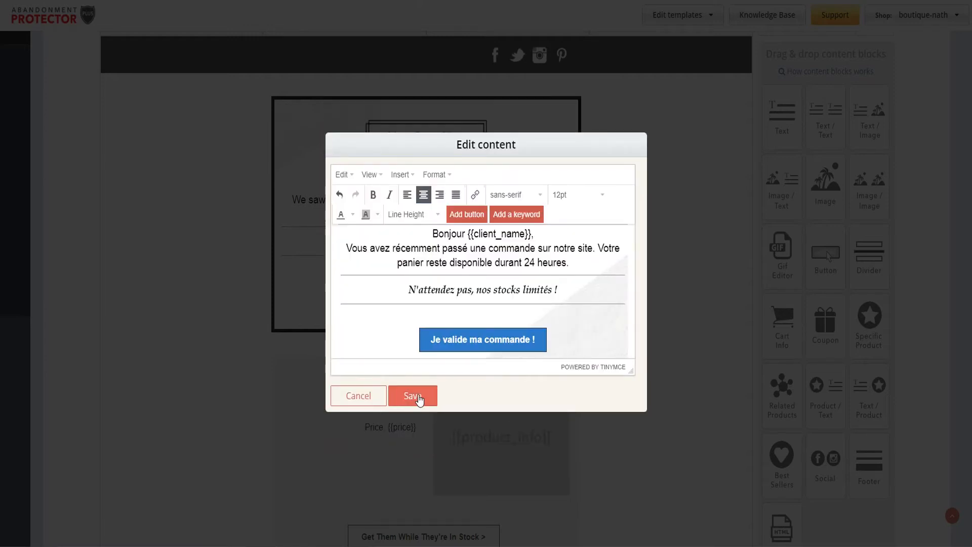
{"action": "left_click", "coordinate": [412, 394]}
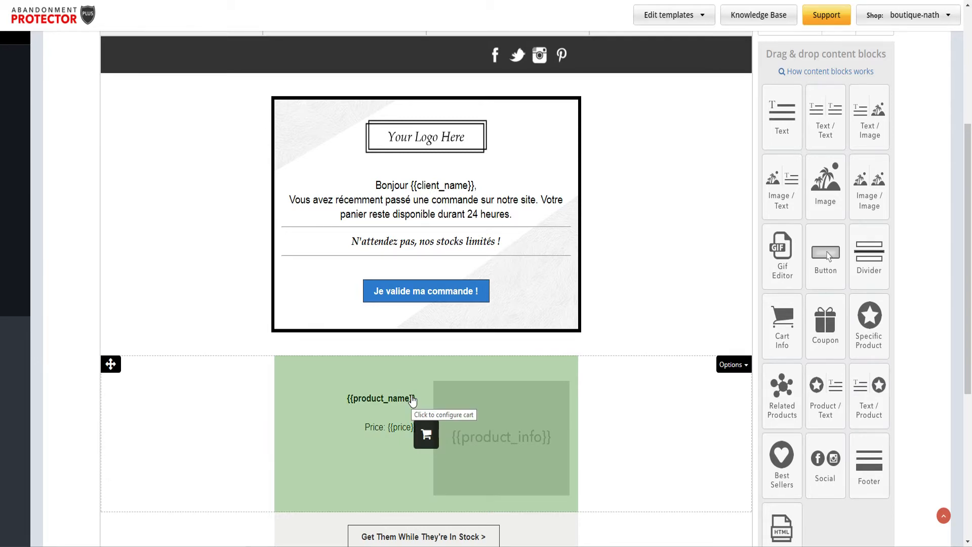
- Change the cart block's price label to "Prix:" and save the cart configuration
{"action": "scroll", "coordinate": [511, 203], "scroll_direction": "down", "scroll_amount": 2}
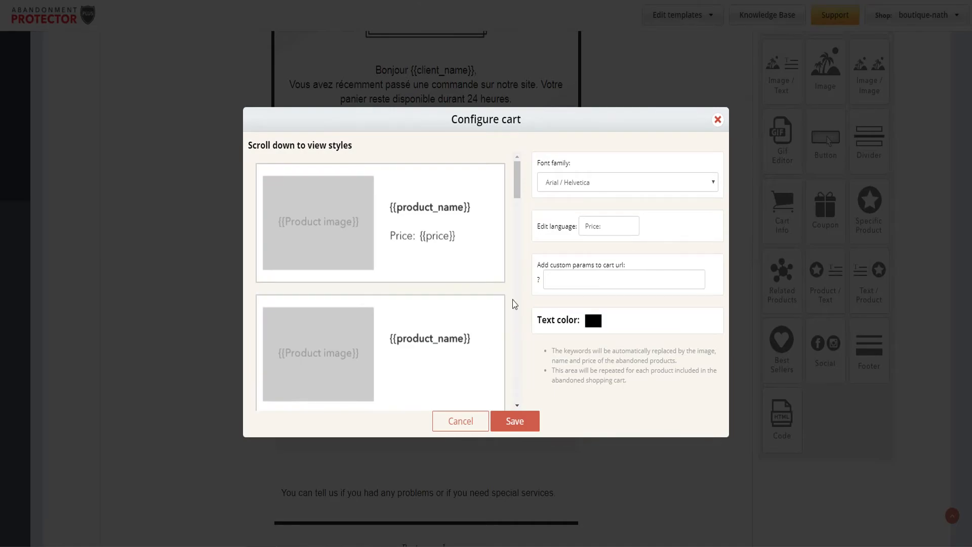
{"action": "left_click", "coordinate": [460, 412]}
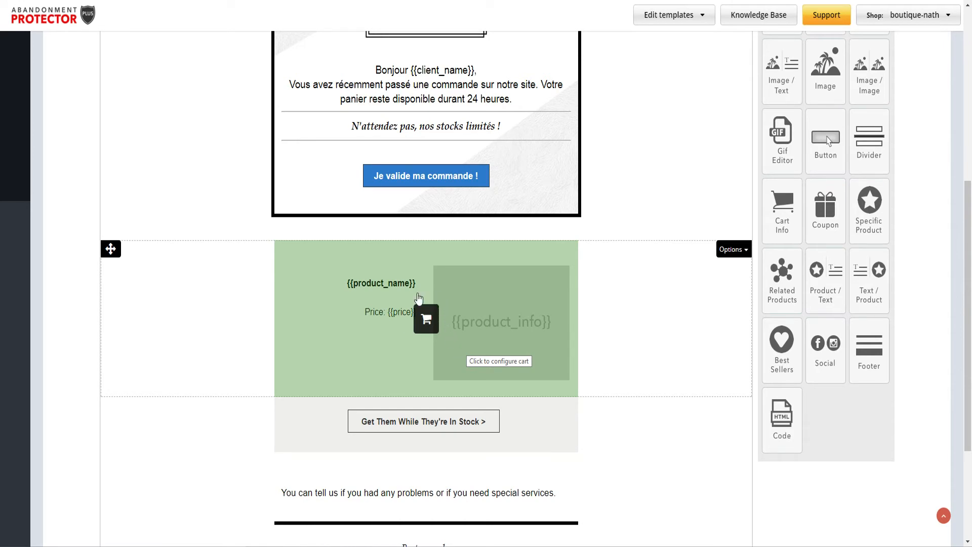
{"action": "left_click", "coordinate": [402, 339]}
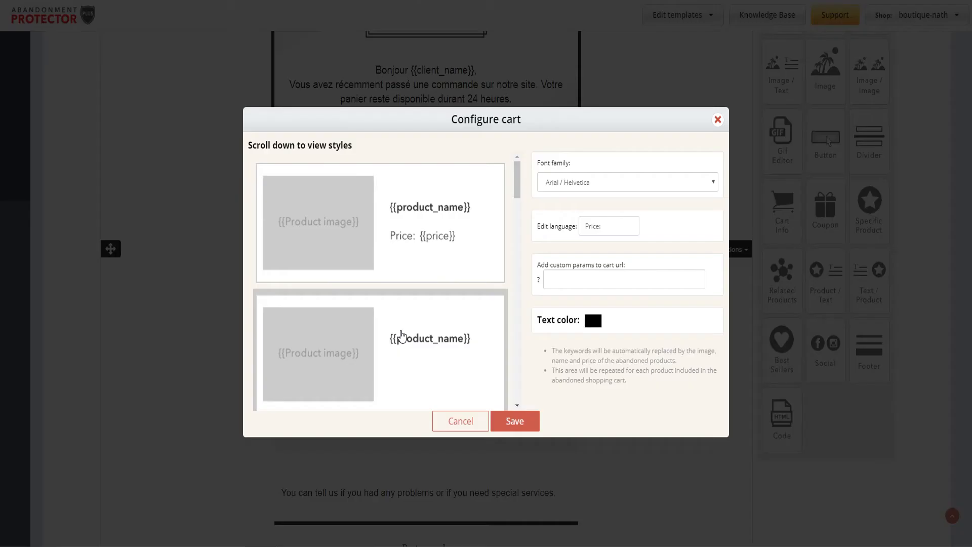
{"action": "left_click", "coordinate": [601, 231]}
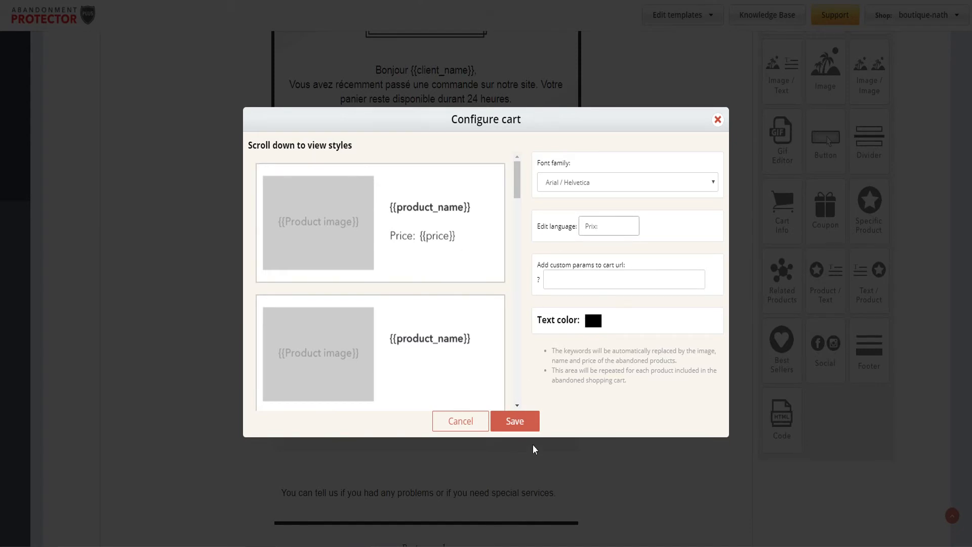
{"action": "left_click", "coordinate": [522, 423]}
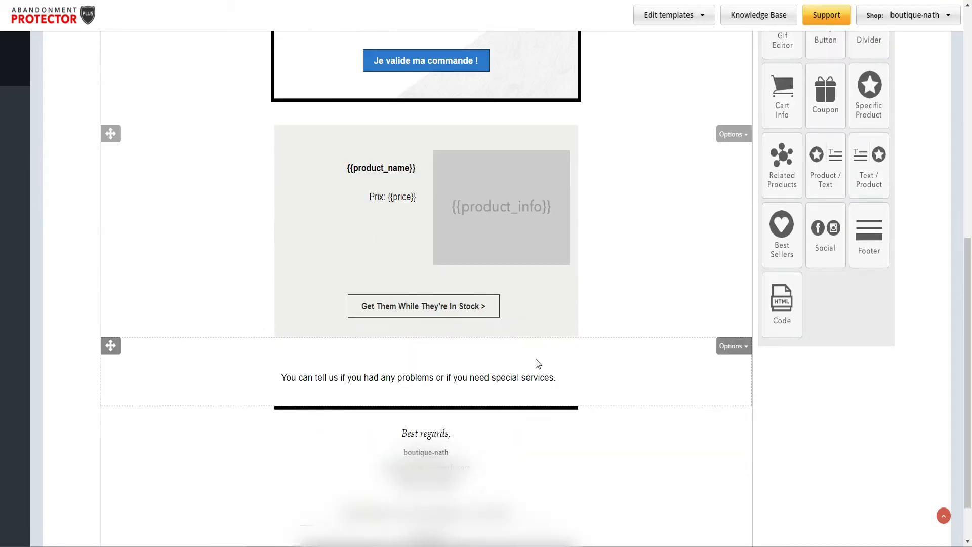
- Change the "Get Them While They're In Stock >" button's text to "Je valide ma commande !" and save it
{"action": "left_click", "coordinate": [424, 309]}
{"action": "left_click", "coordinate": [538, 295]}
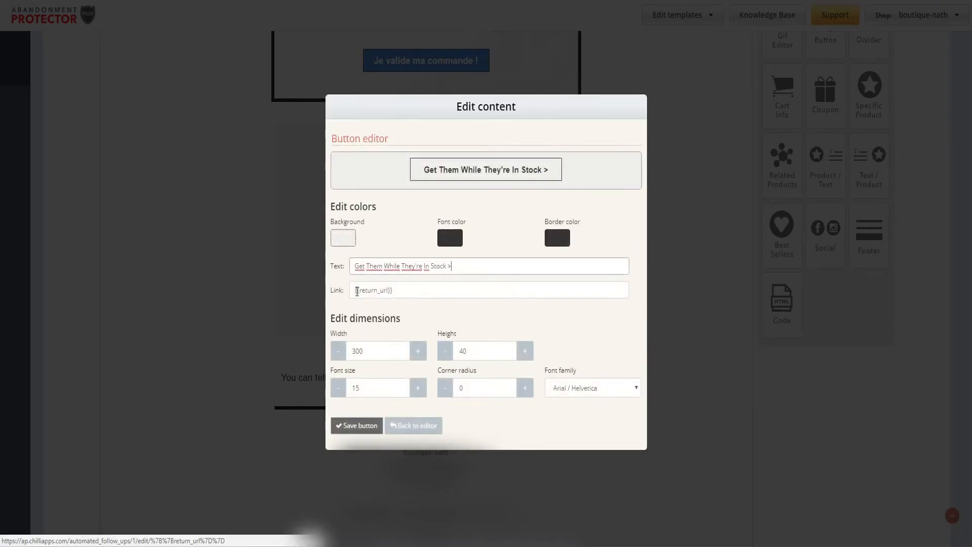
{"action": "left_click_drag", "start_coordinate": [473, 265], "coordinate": [302, 263]}
{"action": "type", "text": "Je "}
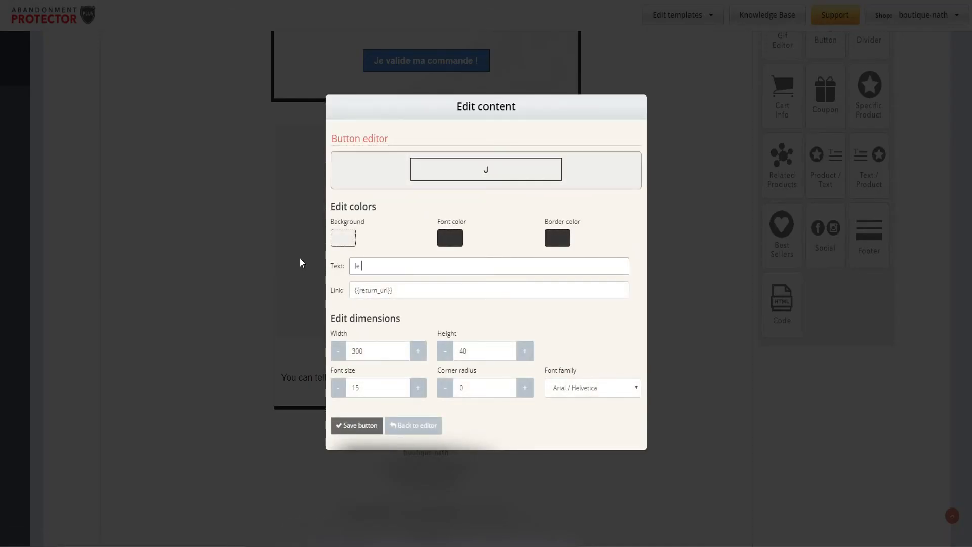
{"action": "type", "text": "valide ma commande !"}
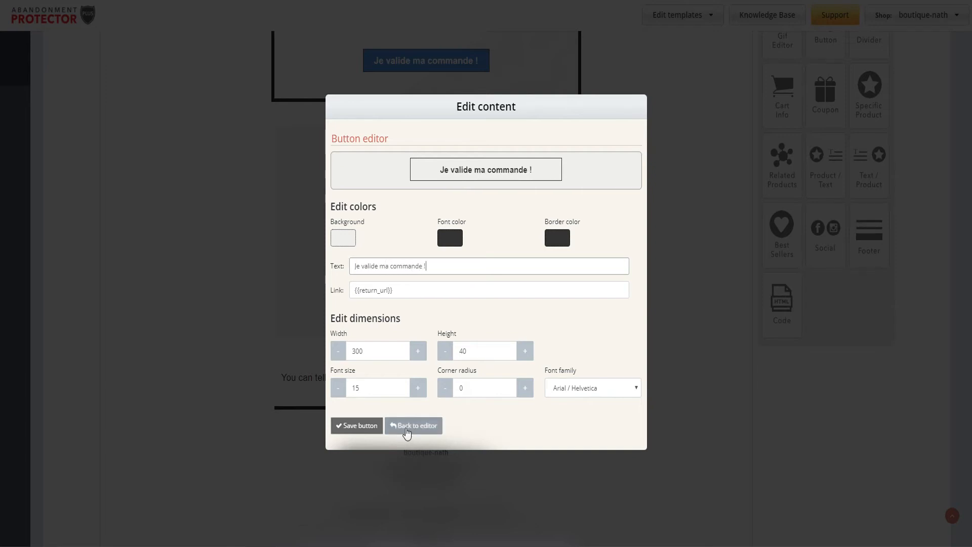
{"action": "left_click", "coordinate": [408, 428]}
{"action": "left_click", "coordinate": [420, 350]}
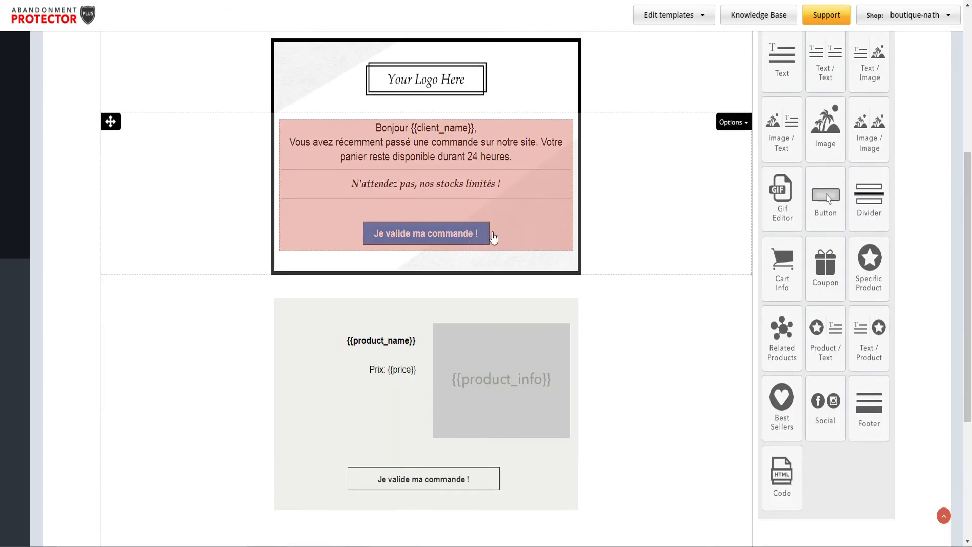
- Delete the blue "Je valide ma commande !" button from the main text block and save the block
{"action": "left_click", "coordinate": [466, 233]}
{"action": "left_click", "coordinate": [520, 354]}
{"action": "key", "text": "Delete"}
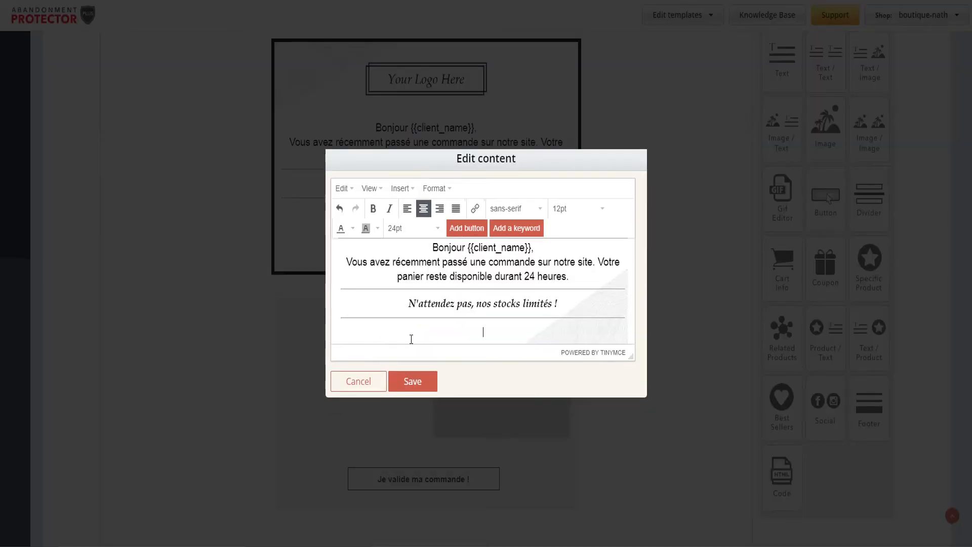
{"action": "left_click", "coordinate": [431, 377]}
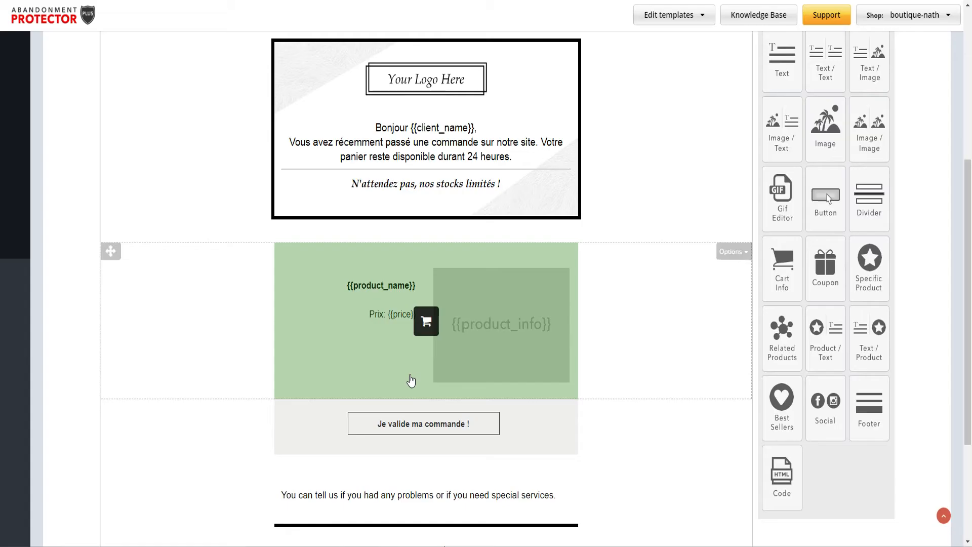
- Replace the English help sentence below the cart block with "Si vous avez des questions, contactez nous à :" and save it
{"action": "scroll", "coordinate": [458, 342], "scroll_direction": "up", "scroll_amount": 3}
{"action": "scroll", "coordinate": [431, 369], "scroll_direction": "down", "scroll_amount": 5}
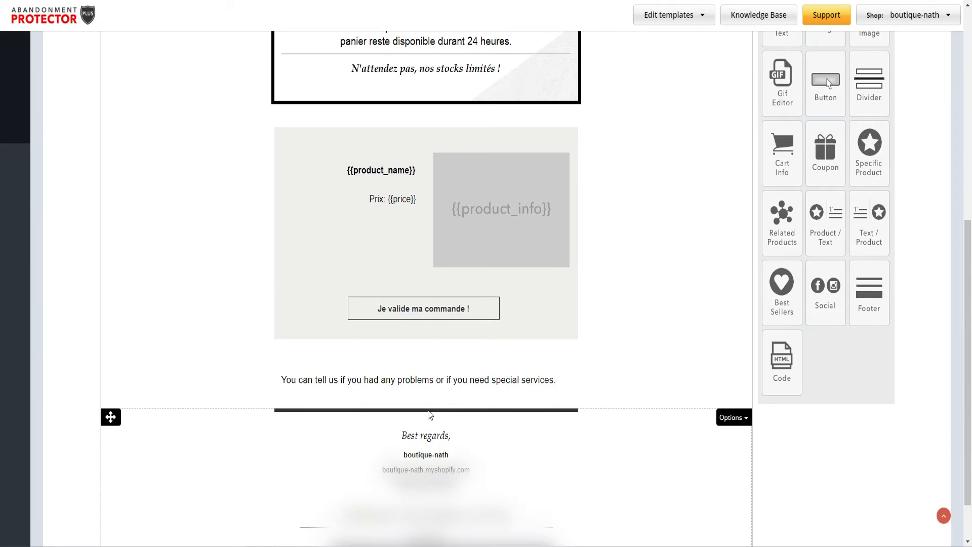
{"action": "left_click", "coordinate": [464, 381]}
{"action": "left_click_drag", "start_coordinate": [616, 292], "coordinate": [297, 280]}
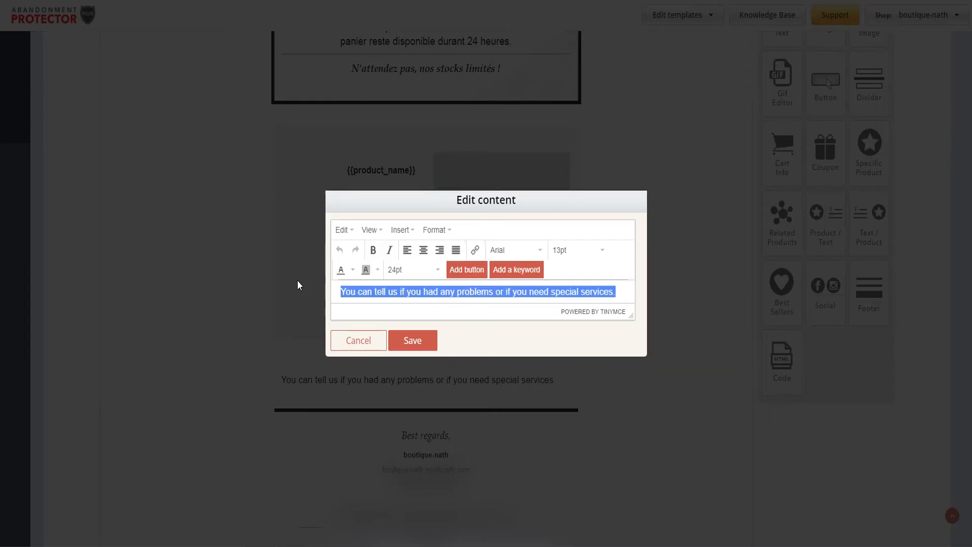
{"action": "type", "text": "Si vous avez des qu"}
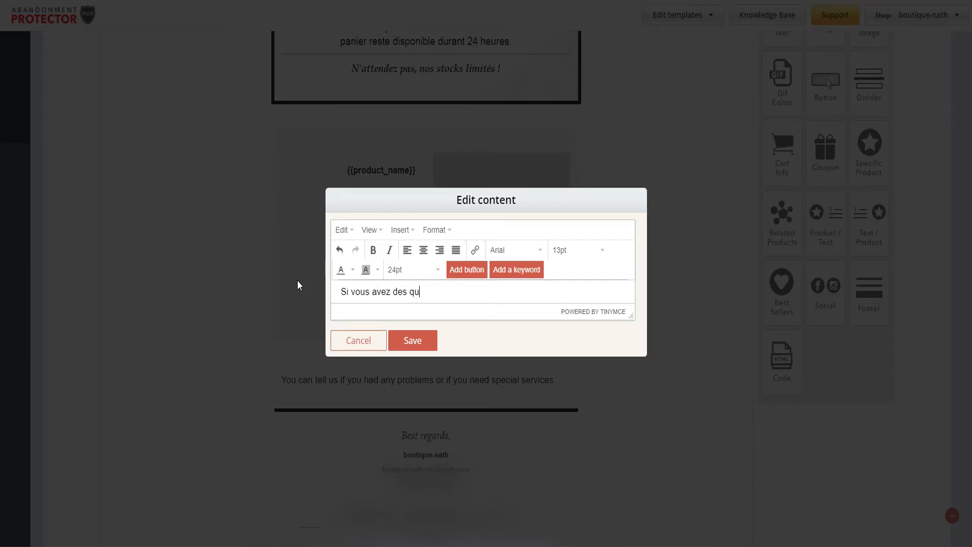
{"action": "type", "text": "estions, contactez nous à :"}
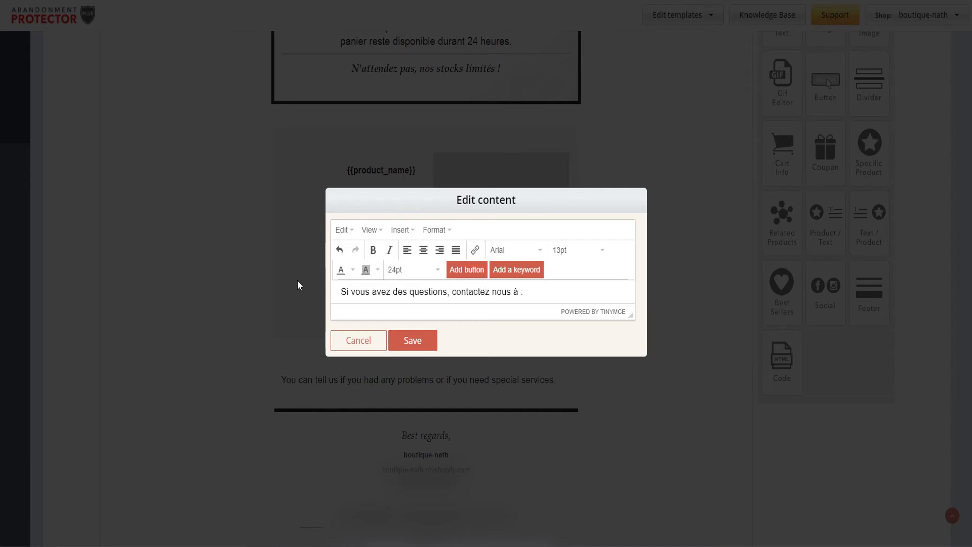
{"action": "left_click", "coordinate": [413, 340]}
- Remove the shop name and contact details below "Best regards," in the footer block
{"action": "scroll", "coordinate": [456, 355], "scroll_direction": "down", "scroll_amount": 1}
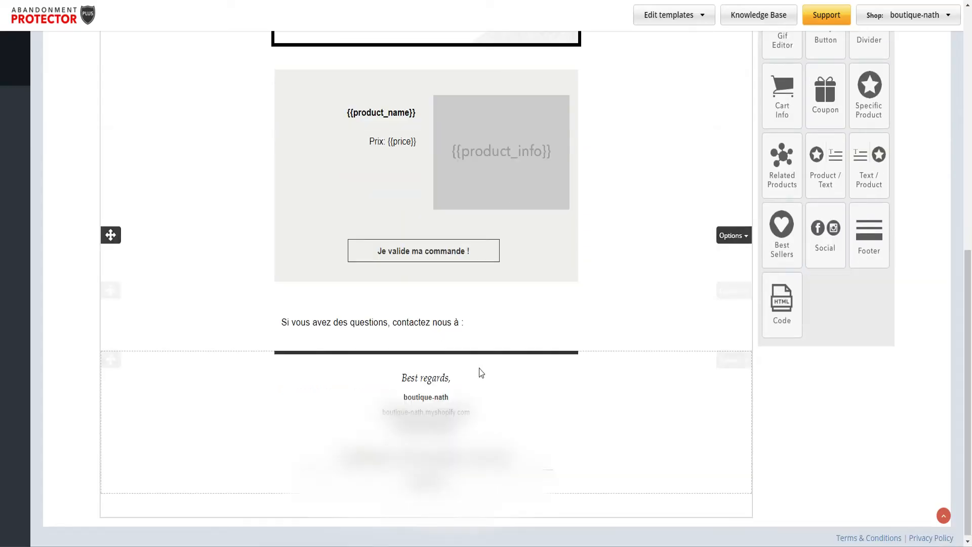
{"action": "left_click", "coordinate": [438, 413]}
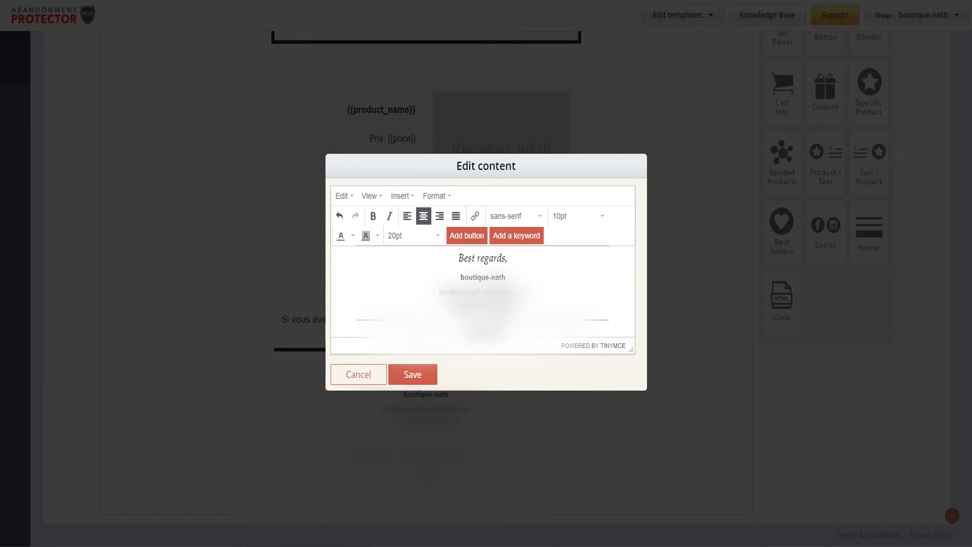
{"action": "mouse_move", "coordinate": [517, 309]}
{"action": "left_mouse_down"}
{"action": "mouse_move", "coordinate": [456, 296]}
{"action": "mouse_move", "coordinate": [430, 276]}
{"action": "left_mouse_up"}
{"action": "key", "text": "BackSpace"}
{"action": "key", "text": "BackSpace"}
- Replace the footer's closing line "Best regards," with "Merci pour votre confiance,"
{"action": "left_click_drag", "start_coordinate": [506, 280], "coordinate": [436, 280]}
{"action": "type", "text": "Mercui"}
{"action": "key", "text": "BackSpace"}
{"action": "key", "text": "BackSpace"}
{"action": "type", "text": "i pour votre confiance"}
- Change the footer's "Unsubscribe" link text to "Se désinscrire"
{"action": "double_click", "coordinate": [504, 307]}
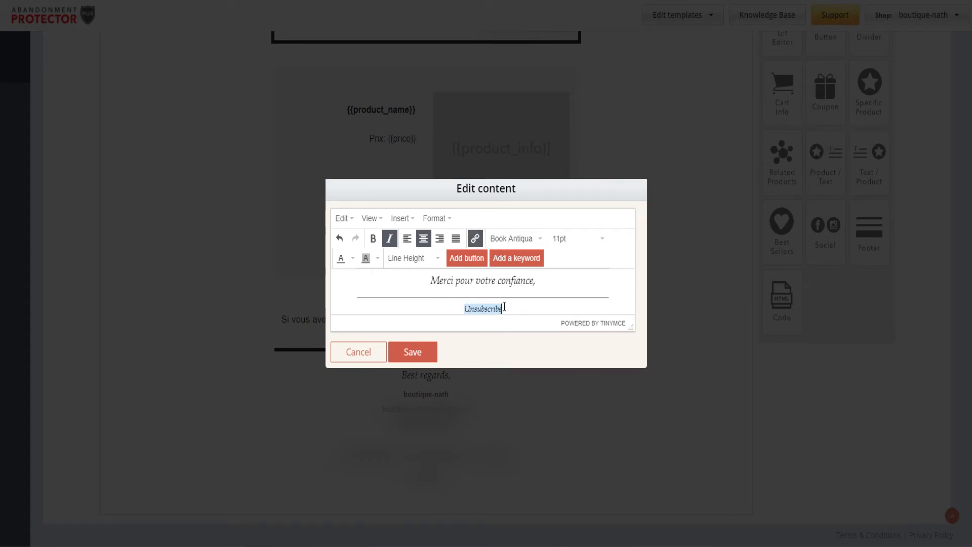
{"action": "type", "text": "Se désinscire"}
{"action": "key", "text": "BackSpace"}
{"action": "key", "text": "BackSpace"}
{"action": "key", "text": "BackSpace"}
{"action": "type", "text": "rire"}
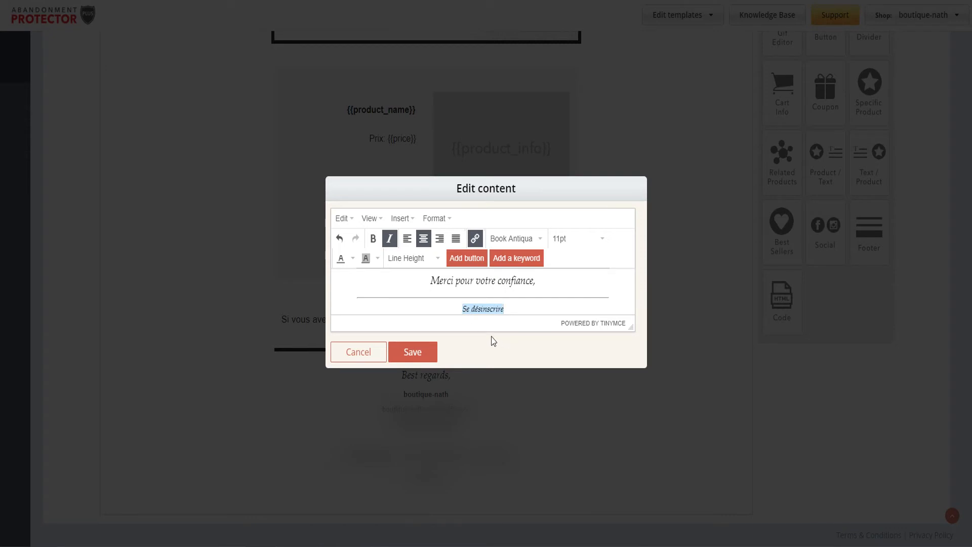
- Save the edited text of the footer block
{"action": "left_click", "coordinate": [400, 356]}
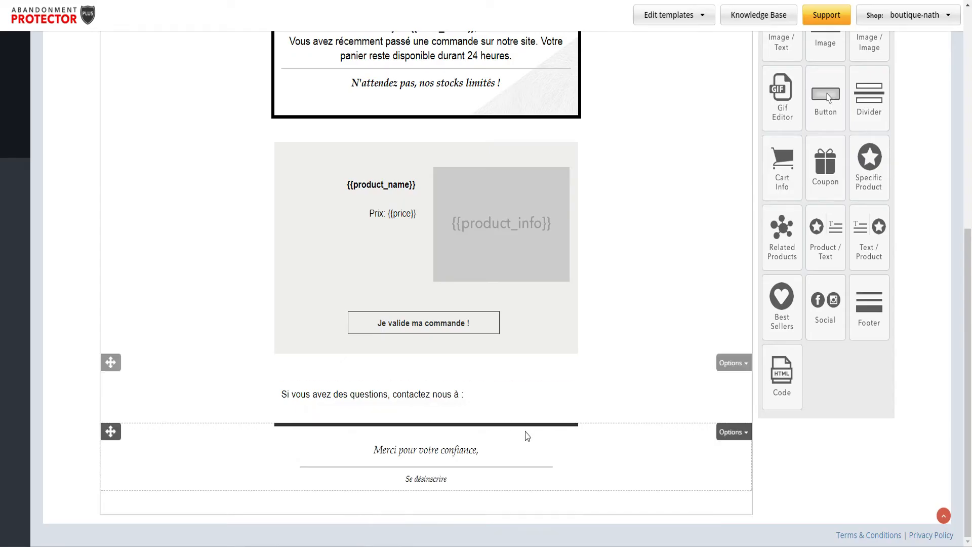
{"action": "scroll", "coordinate": [321, 346], "scroll_direction": "up", "scroll_amount": 3}
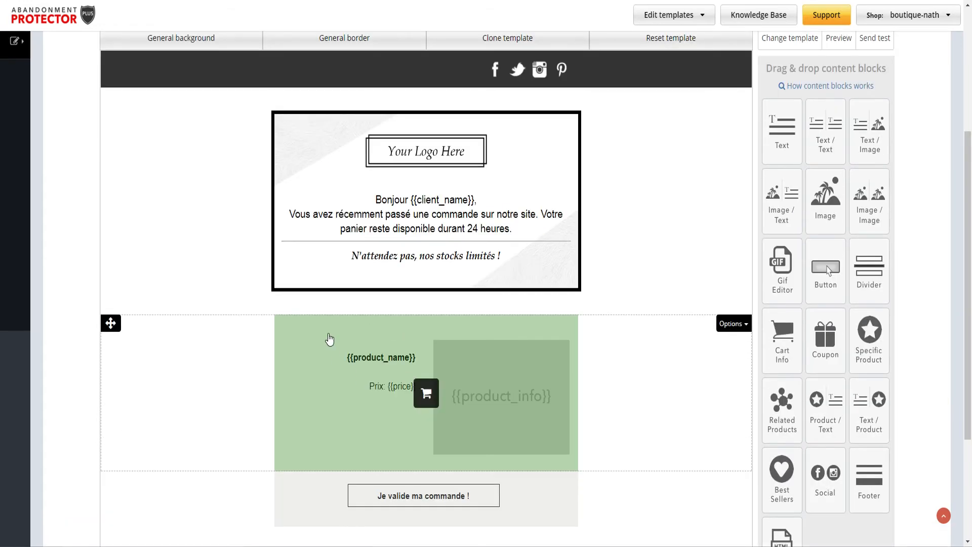
{"action": "scroll", "coordinate": [376, 395], "scroll_direction": "up", "scroll_amount": 2}
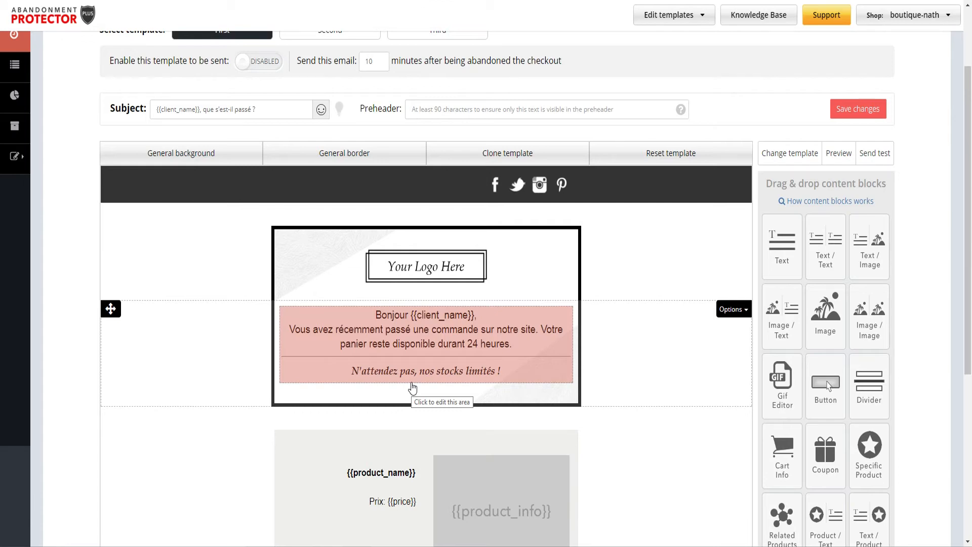
{"action": "scroll", "coordinate": [405, 292], "scroll_direction": "up", "scroll_amount": 2}
{"action": "scroll", "coordinate": [487, 388], "scroll_direction": "down", "scroll_amount": 3}
{"action": "scroll", "coordinate": [393, 405], "scroll_direction": "up", "scroll_amount": 3}
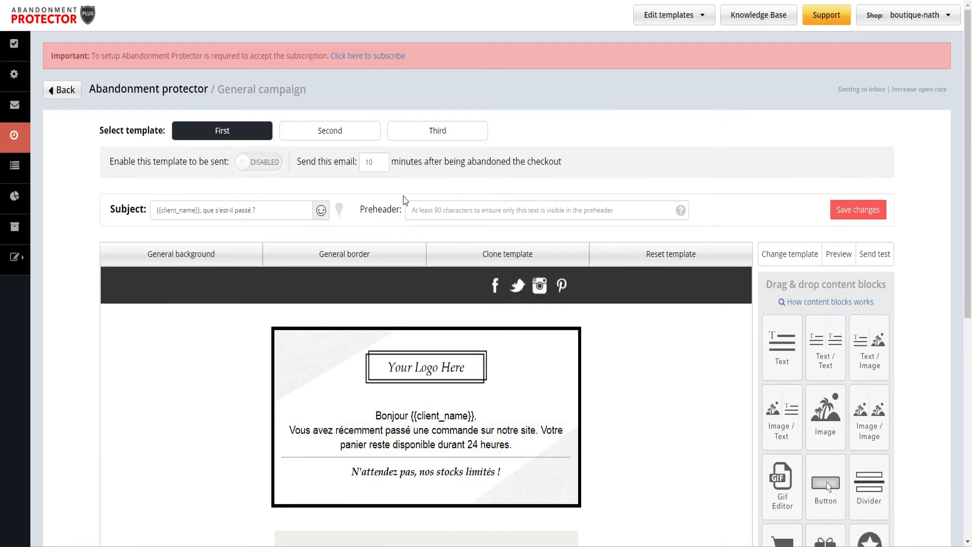
- Save the first template with its social media icons removed, and enable it for sending
{"action": "left_click", "coordinate": [243, 163]}
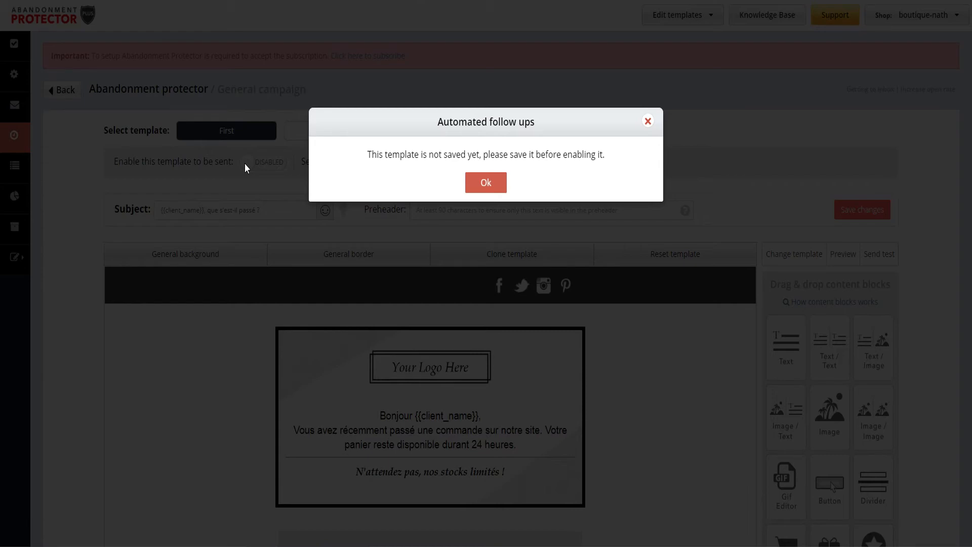
{"action": "left_click", "coordinate": [487, 184]}
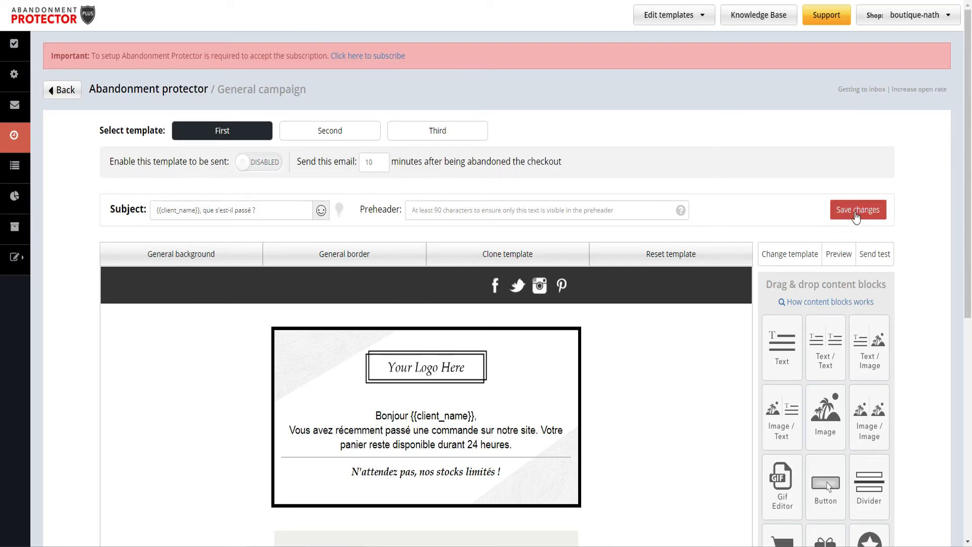
{"action": "left_click", "coordinate": [855, 215]}
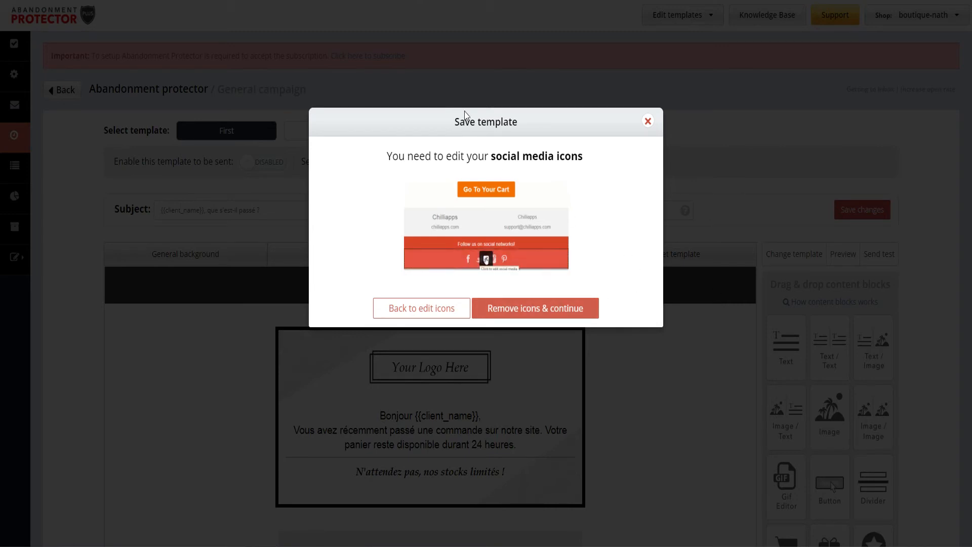
{"action": "left_click", "coordinate": [512, 308]}
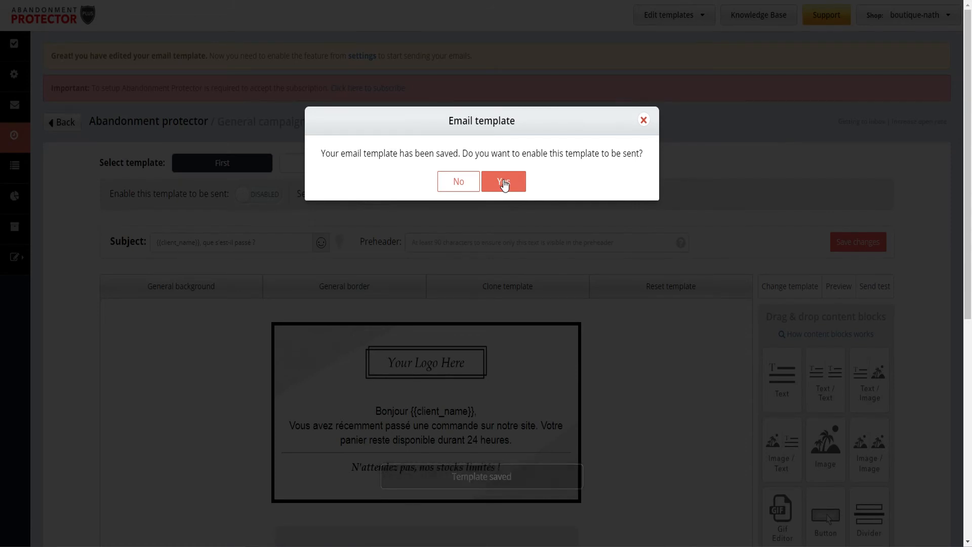
{"action": "left_click", "coordinate": [504, 182]}
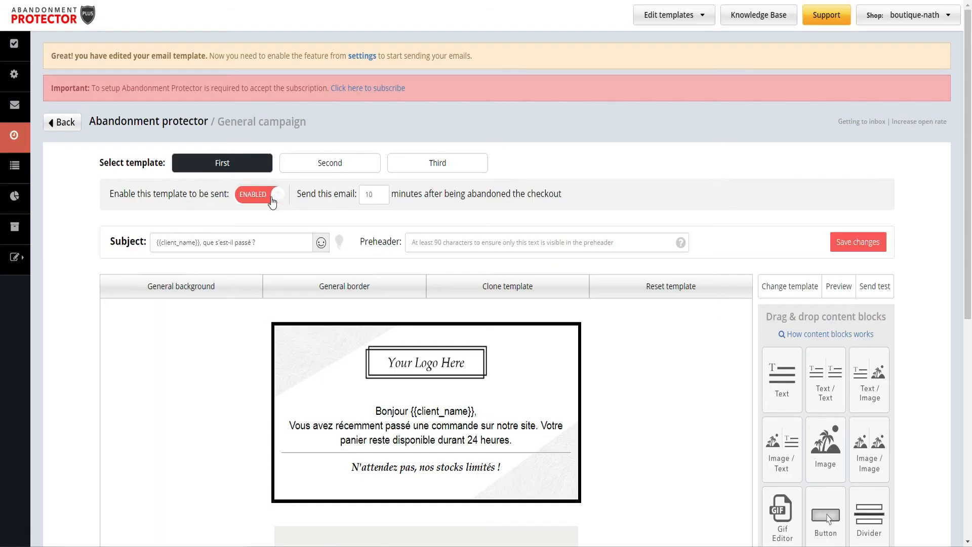
- Set the first email to be sent 60 minutes after the checkout is abandoned
{"action": "double_click", "coordinate": [371, 194]}
{"action": "type", "text": "6"}
{"action": "left_click", "coordinate": [476, 211]}
{"action": "scroll", "coordinate": [491, 319], "scroll_direction": "down", "scroll_amount": 3}
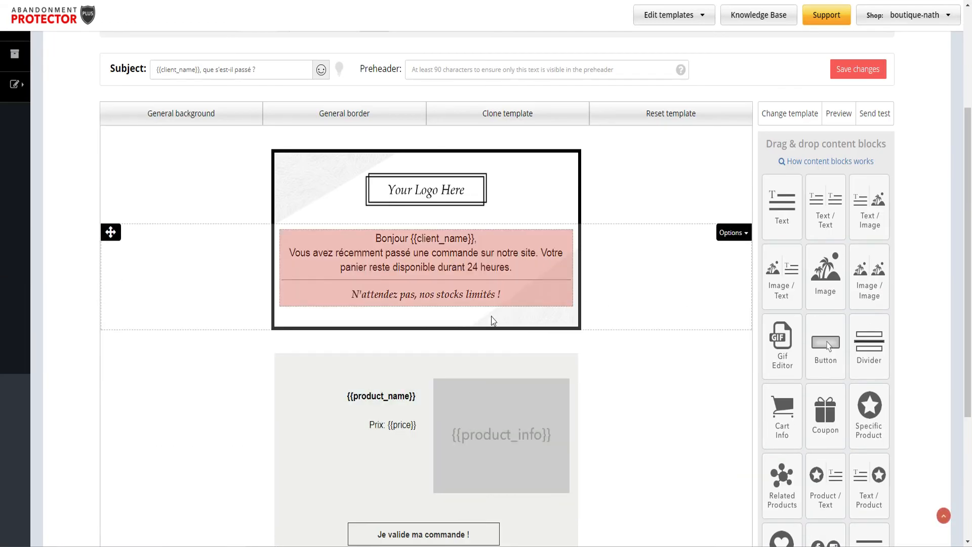
{"action": "scroll", "coordinate": [397, 308], "scroll_direction": "down", "scroll_amount": 3}
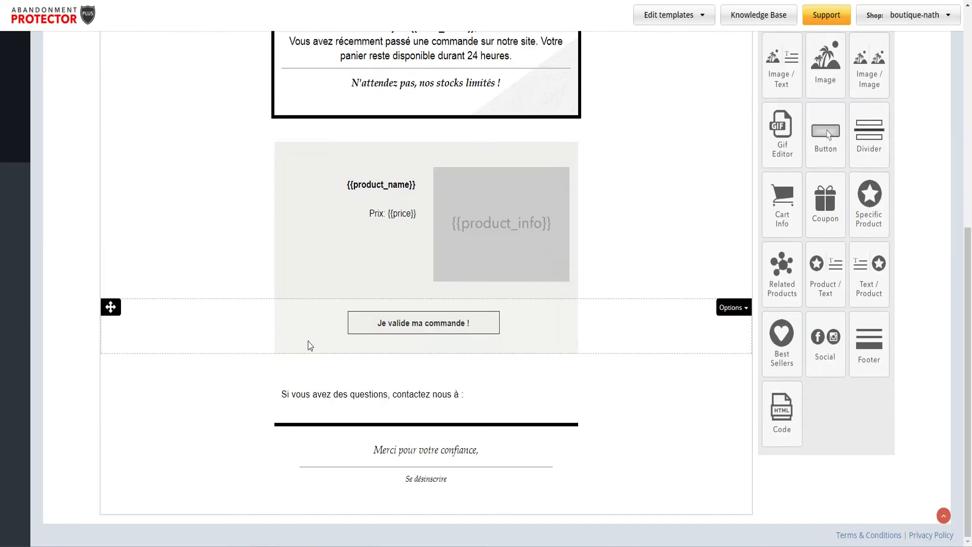
{"action": "scroll", "coordinate": [449, 287], "scroll_direction": "up", "scroll_amount": 2}
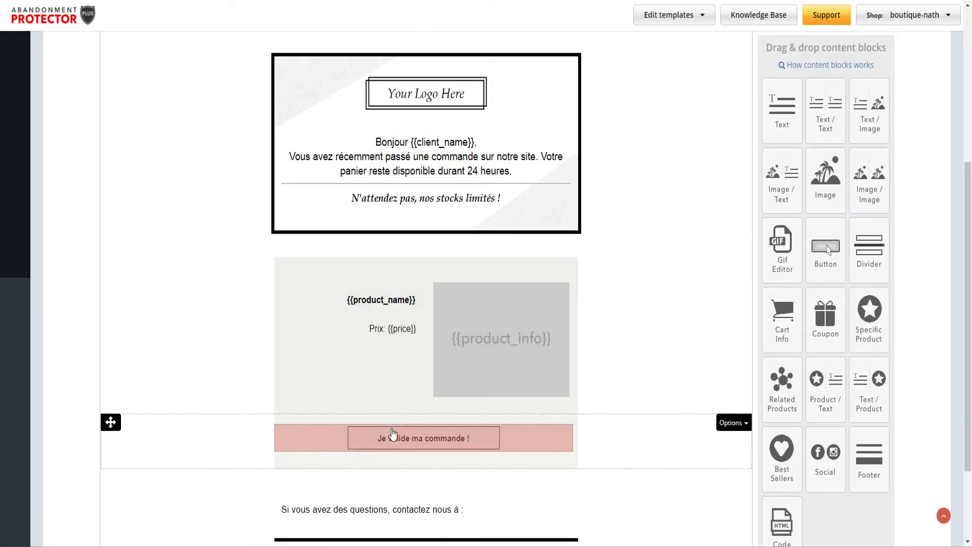
{"action": "scroll", "coordinate": [380, 415], "scroll_direction": "down", "scroll_amount": 2}
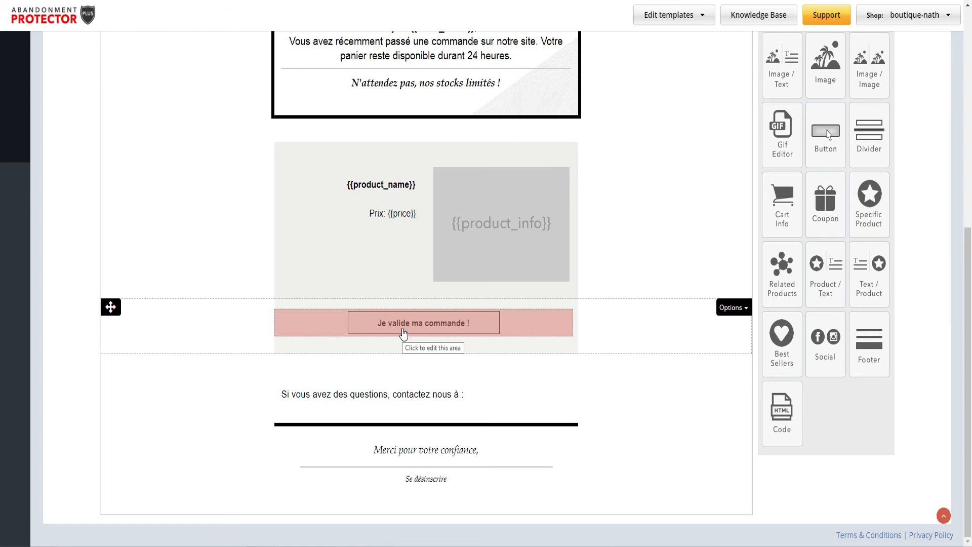
{"action": "scroll", "coordinate": [405, 335], "scroll_direction": "up", "scroll_amount": 3}
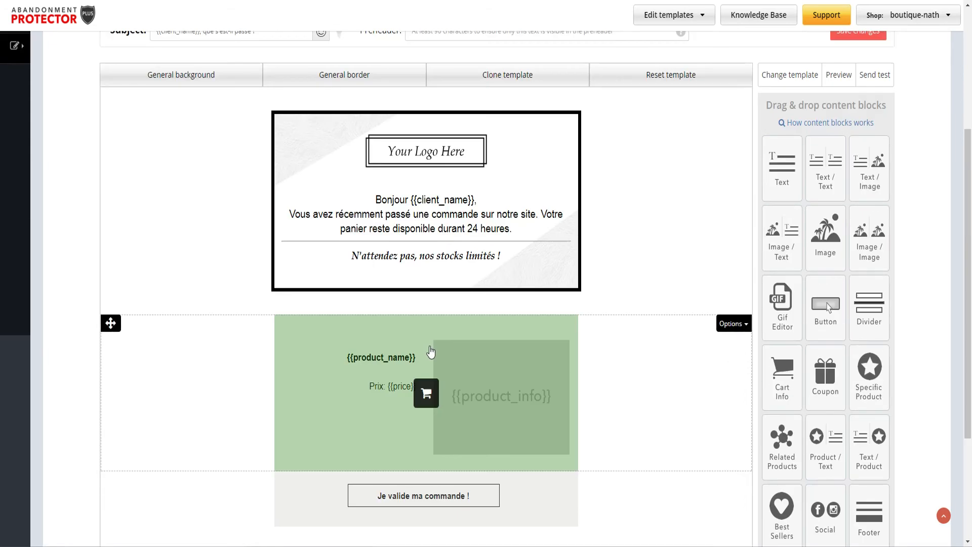
{"action": "scroll", "coordinate": [425, 349], "scroll_direction": "up", "scroll_amount": 2}
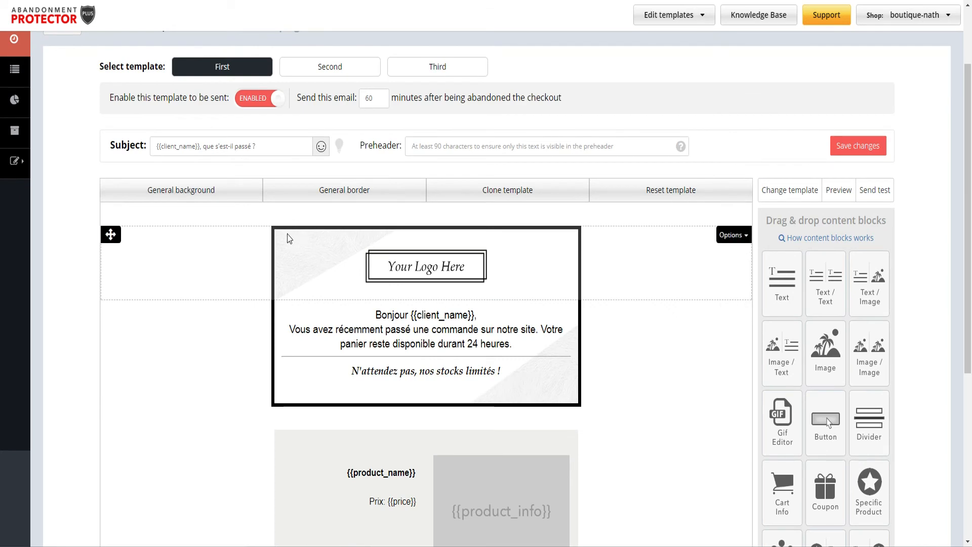
- Choose the 10% discount design "Here's something amazing to make up your mind!" as the campaign's second template
{"action": "left_click", "coordinate": [327, 68]}
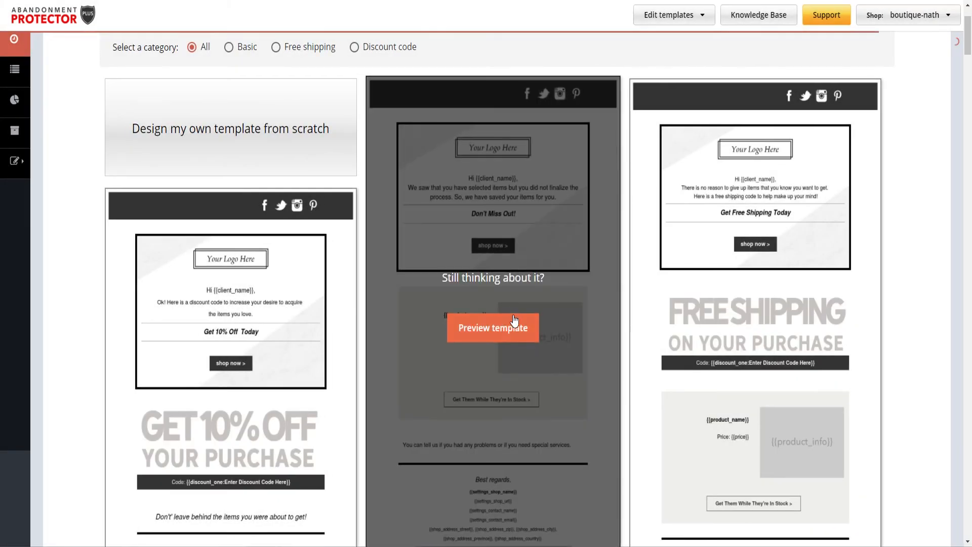
{"action": "scroll", "coordinate": [414, 271], "scroll_direction": "down", "scroll_amount": 2}
{"action": "scroll", "coordinate": [473, 273], "scroll_direction": "down", "scroll_amount": 1}
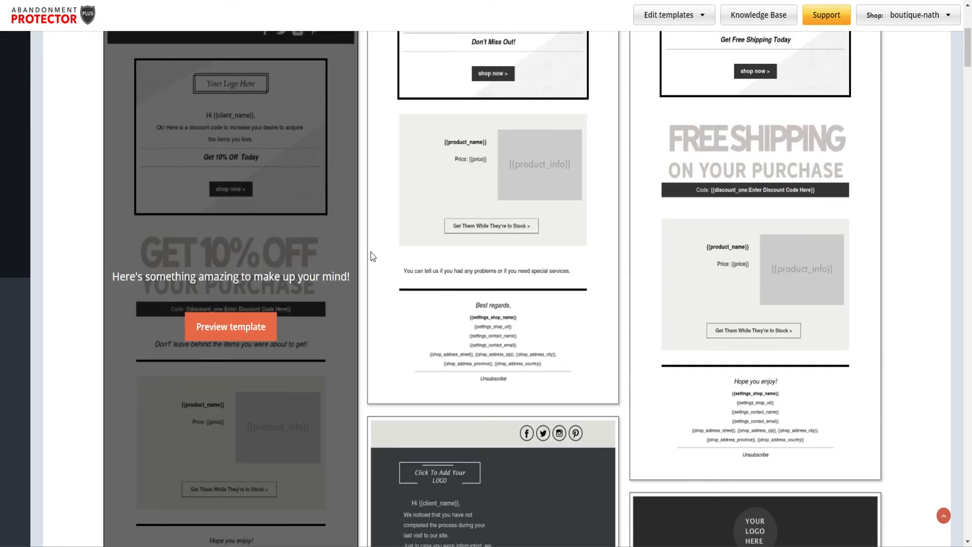
{"action": "scroll", "coordinate": [347, 281], "scroll_direction": "up", "scroll_amount": 1}
{"action": "left_click", "coordinate": [242, 287]}
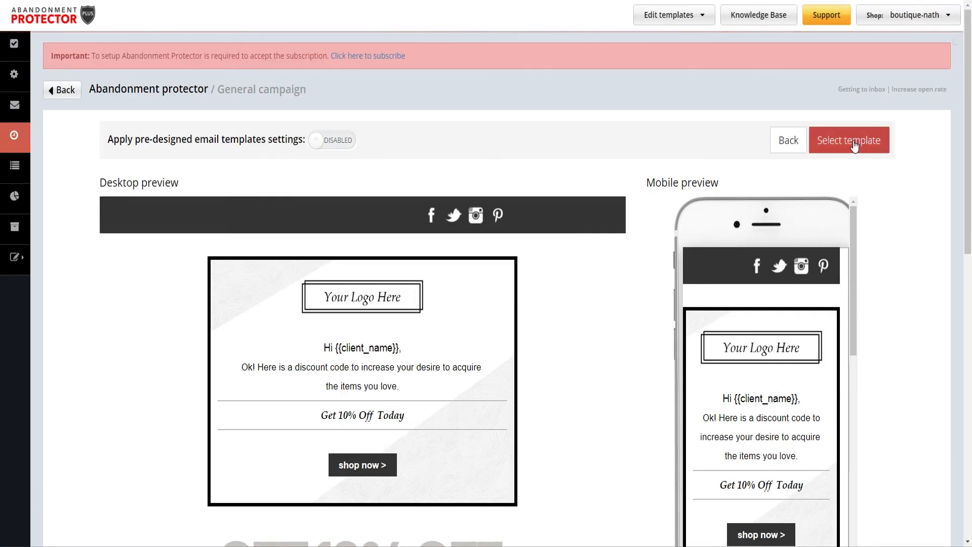
{"action": "left_click", "coordinate": [854, 144]}
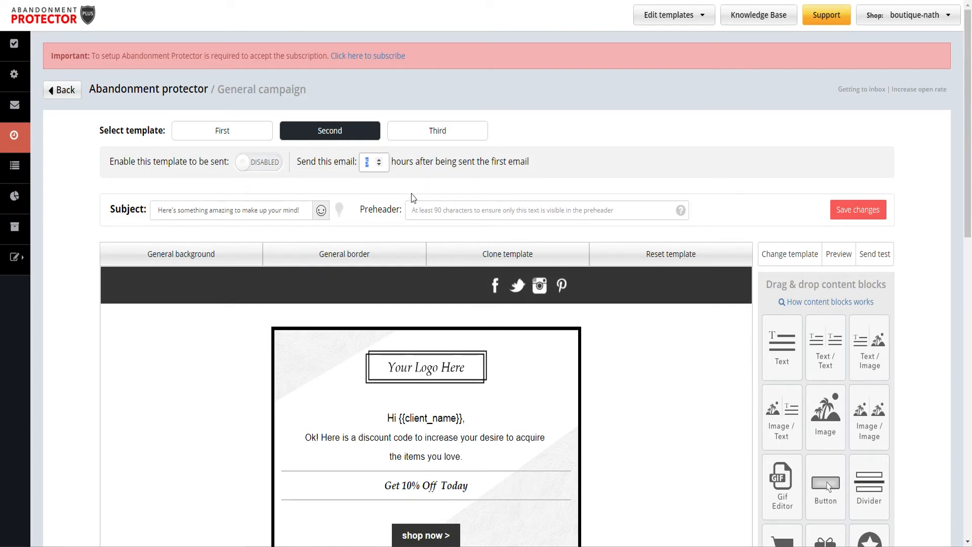
- Set the second email's delay to 18 hours after the first and its subject to "{{client_name}}, un cadeau pour vous"
{"action": "type", "text": "18"}
{"action": "left_click_drag", "start_coordinate": [310, 217], "coordinate": [99, 215]}
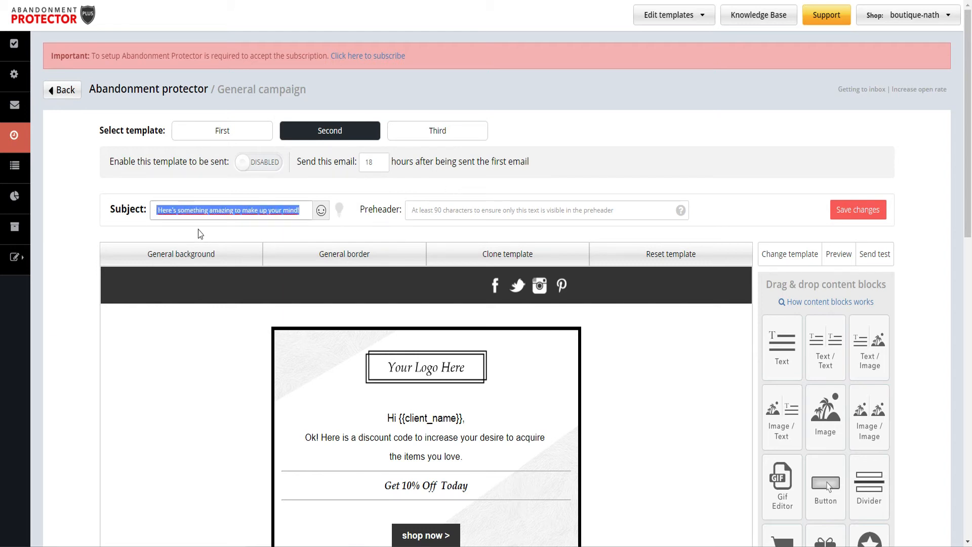
{"action": "type", "text": "{{client_name}}"}
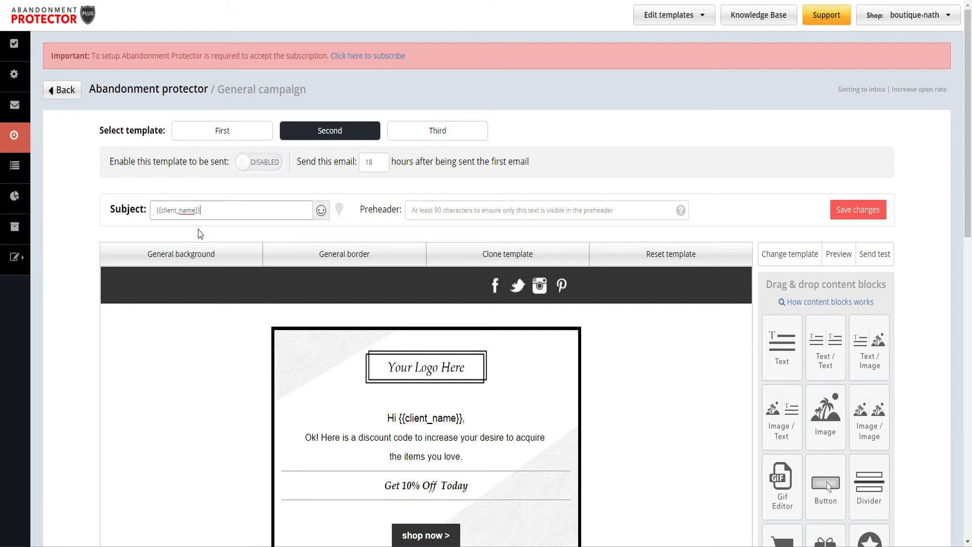
{"action": "type", "text": ", un cadeau pour vous"}
- Set the coupon block's automatic discount code prefix to 10PANIER with a percentage discount of 10
{"action": "scroll", "coordinate": [444, 263], "scroll_direction": "down", "scroll_amount": 4}
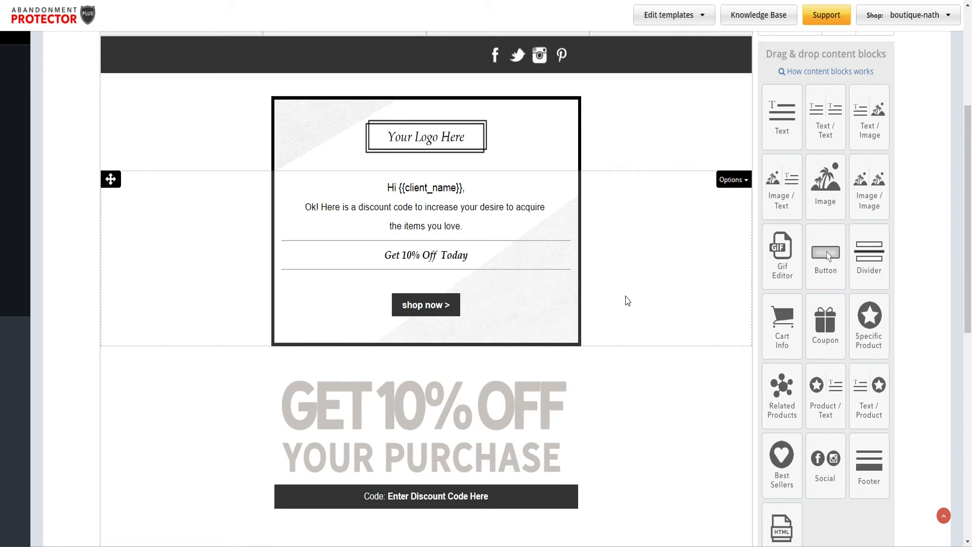
{"action": "scroll", "coordinate": [415, 187], "scroll_direction": "up", "scroll_amount": 1}
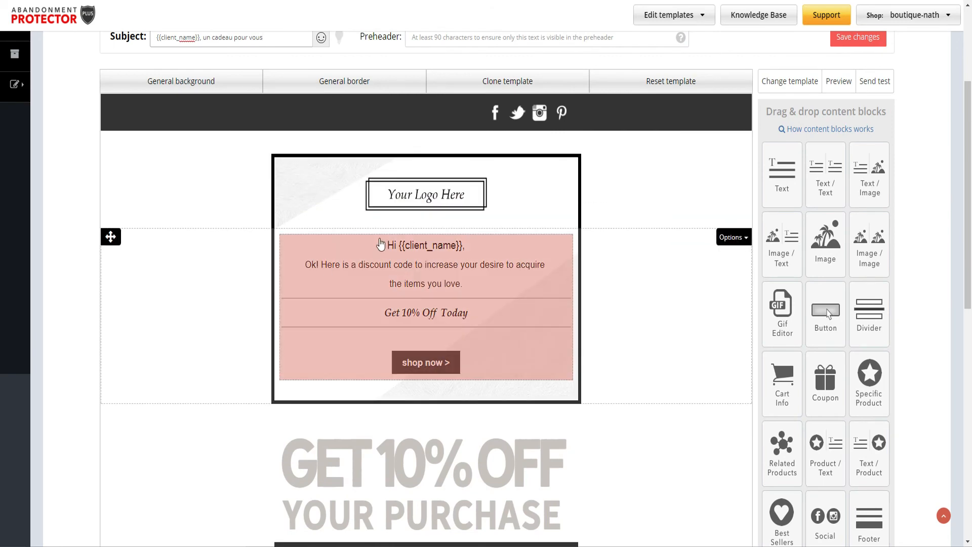
{"action": "scroll", "coordinate": [436, 277], "scroll_direction": "down", "scroll_amount": 4}
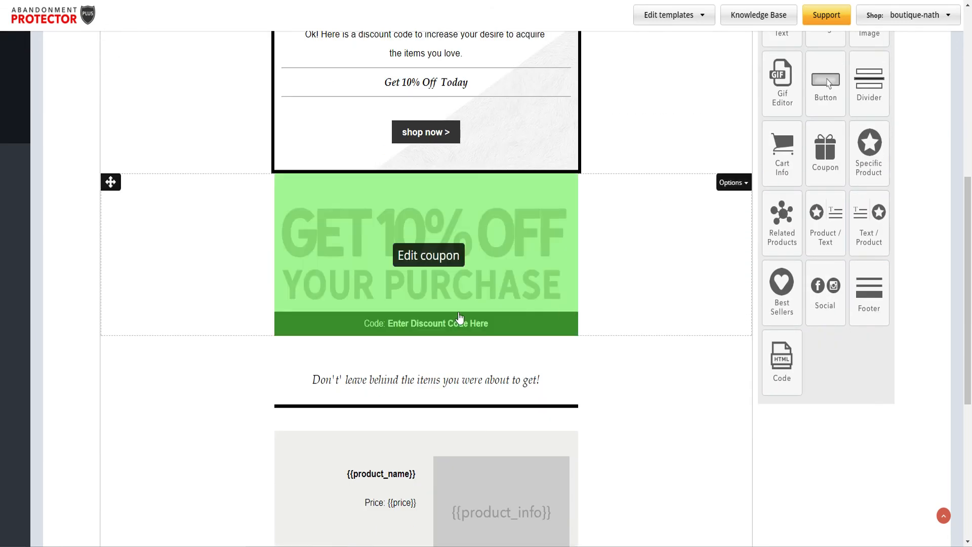
{"action": "left_click", "coordinate": [425, 259]}
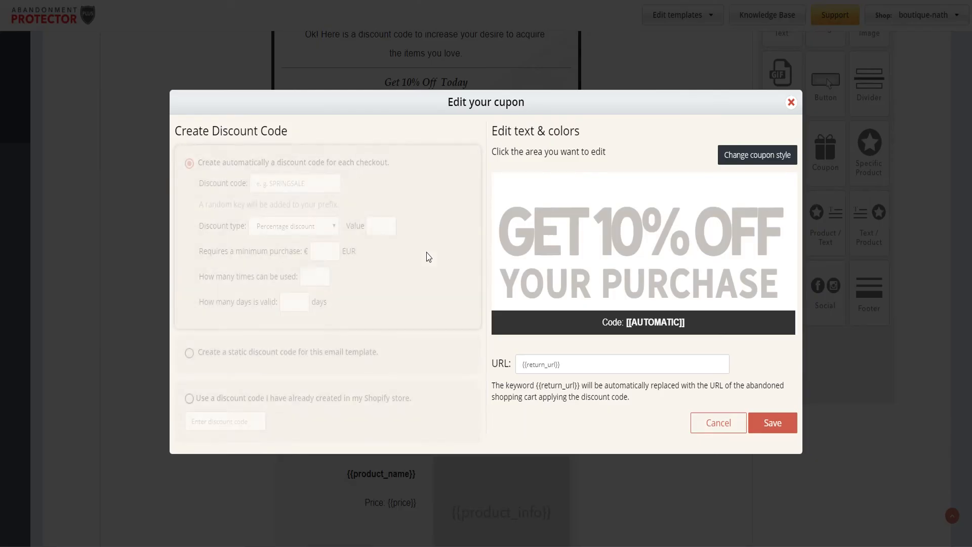
{"action": "left_click", "coordinate": [289, 187]}
{"action": "type", "text": "10"}
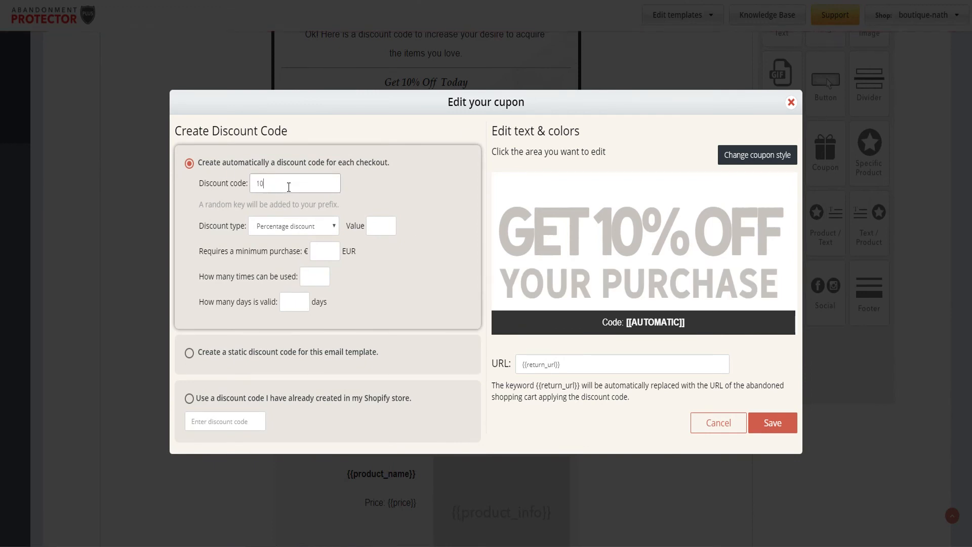
{"action": "type", "text": "PANIER"}
{"action": "left_click", "coordinate": [387, 229]}
{"action": "left_click_drag", "start_coordinate": [381, 226], "coordinate": [370, 227]}
{"action": "type", "text": "10"}
- Limit the automatic discount code to 1 use and 1 day of validity, with no minimum purchase
{"action": "left_click", "coordinate": [318, 254]}
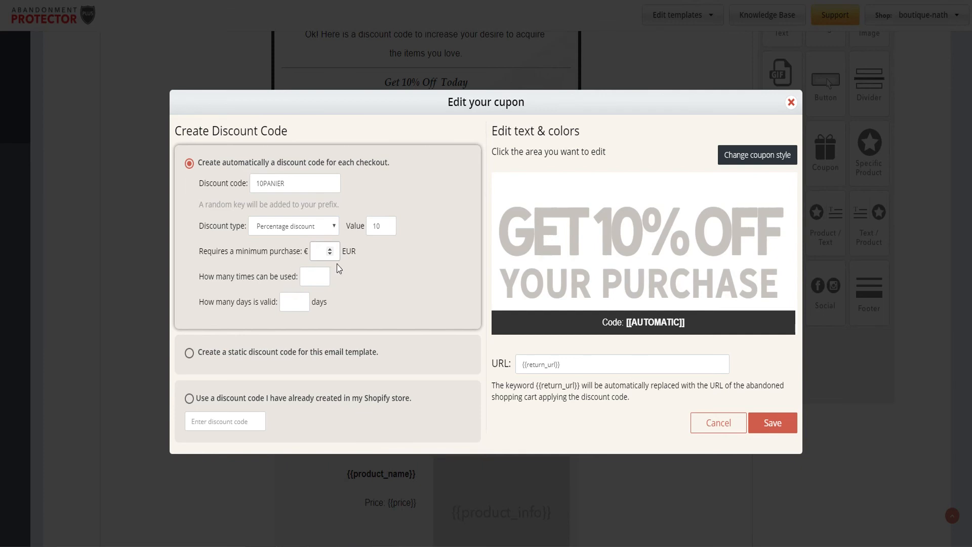
{"action": "left_click", "coordinate": [314, 277]}
{"action": "type", "text": "1"}
{"action": "left_click", "coordinate": [285, 302]}
{"action": "type", "text": "1"}
{"action": "left_click", "coordinate": [402, 289]}
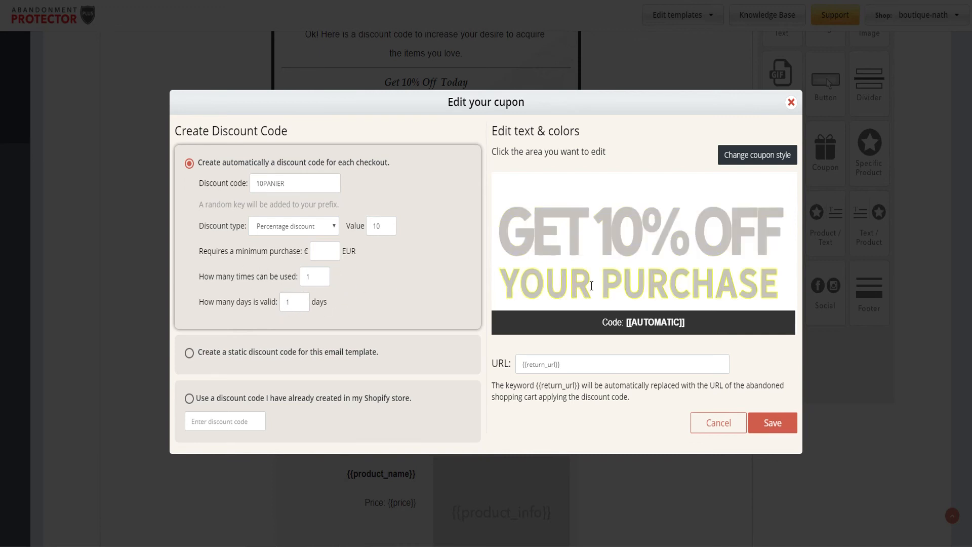
- Change the coupon's headline to "10% Reduction" and its second line to "COUPON", and save the coupon
{"action": "left_click", "coordinate": [737, 241]}
{"action": "left_click", "coordinate": [740, 359]}
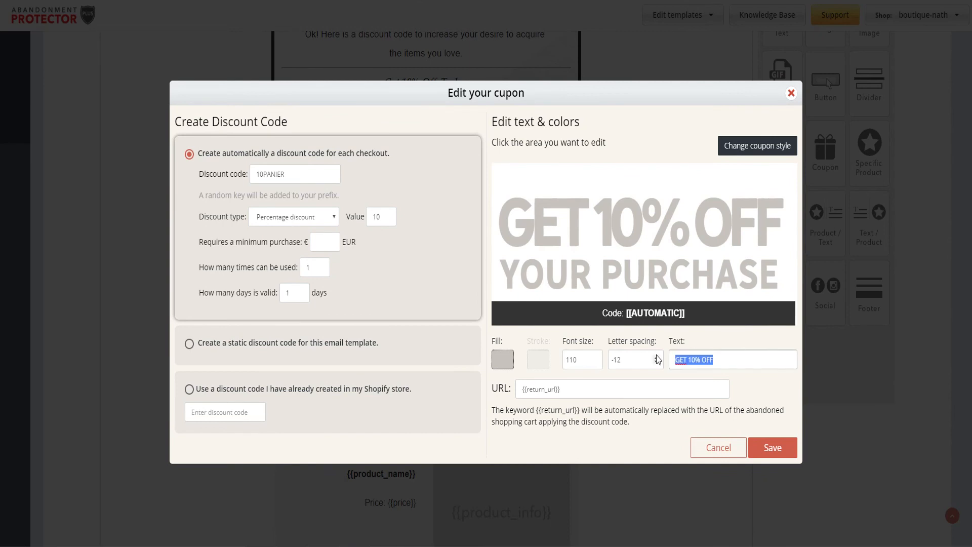
{"action": "type", "text": "10% Re"}
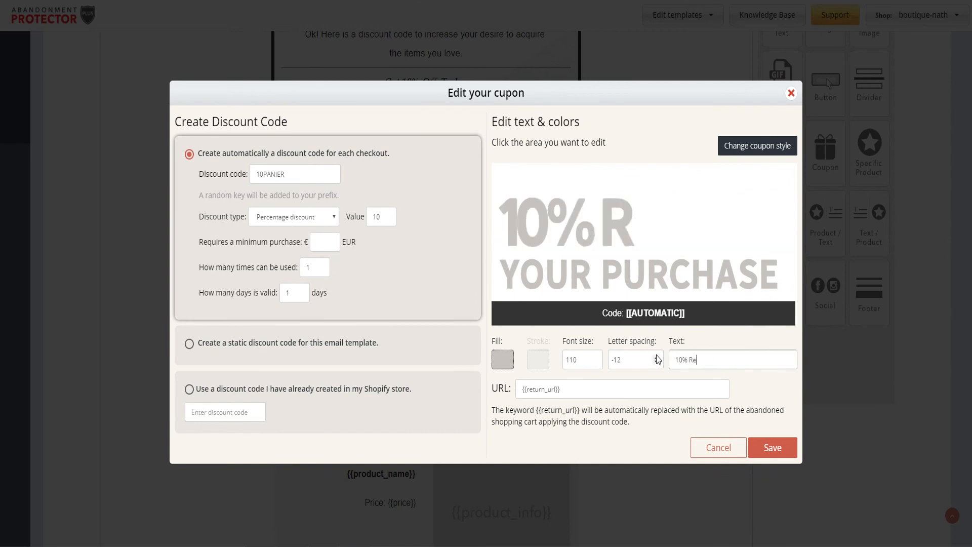
{"action": "type", "text": "duction"}
{"action": "left_click", "coordinate": [653, 276]}
{"action": "left_click", "coordinate": [736, 360]}
{"action": "type", "text": "COUPON"}
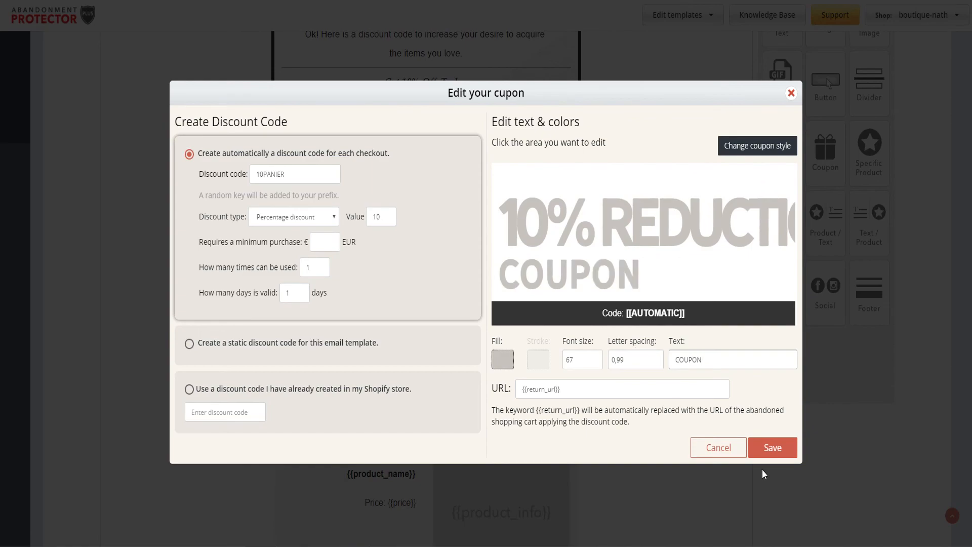
{"action": "left_click", "coordinate": [773, 448]}
{"action": "scroll", "coordinate": [430, 319], "scroll_direction": "up", "scroll_amount": 2}
{"action": "mouse_move", "coordinate": [430, 319]}
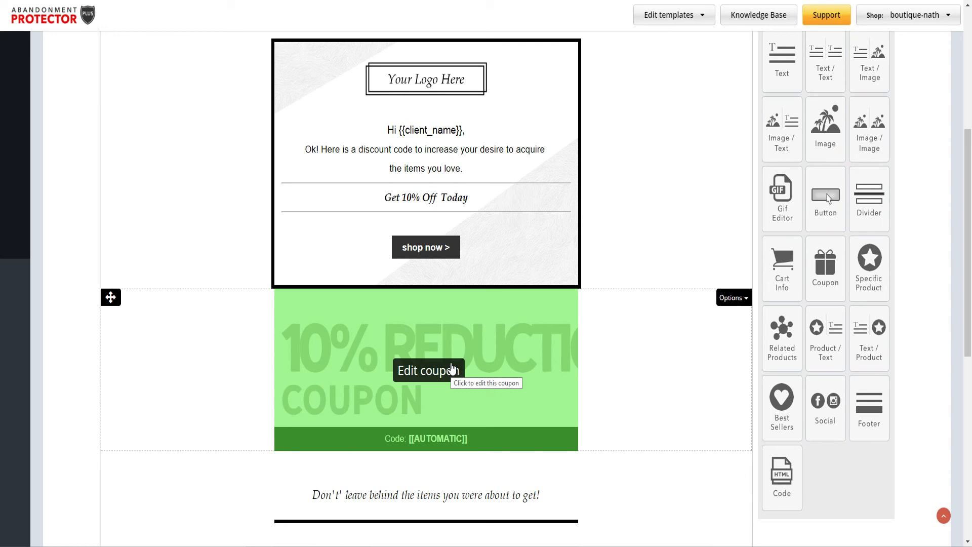
{"action": "scroll", "coordinate": [413, 191], "scroll_direction": "down", "scroll_amount": 3}
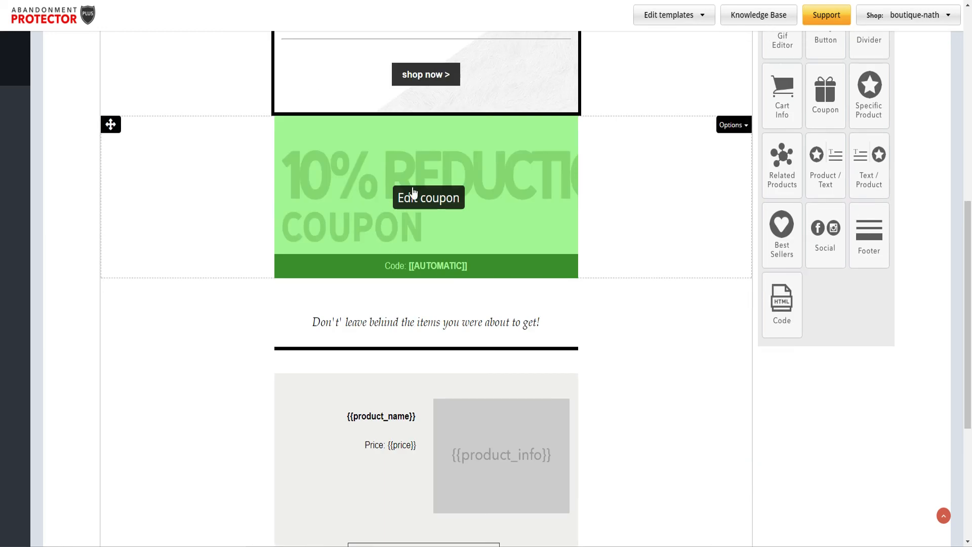
{"action": "scroll", "coordinate": [413, 191], "scroll_direction": "up", "scroll_amount": 4}
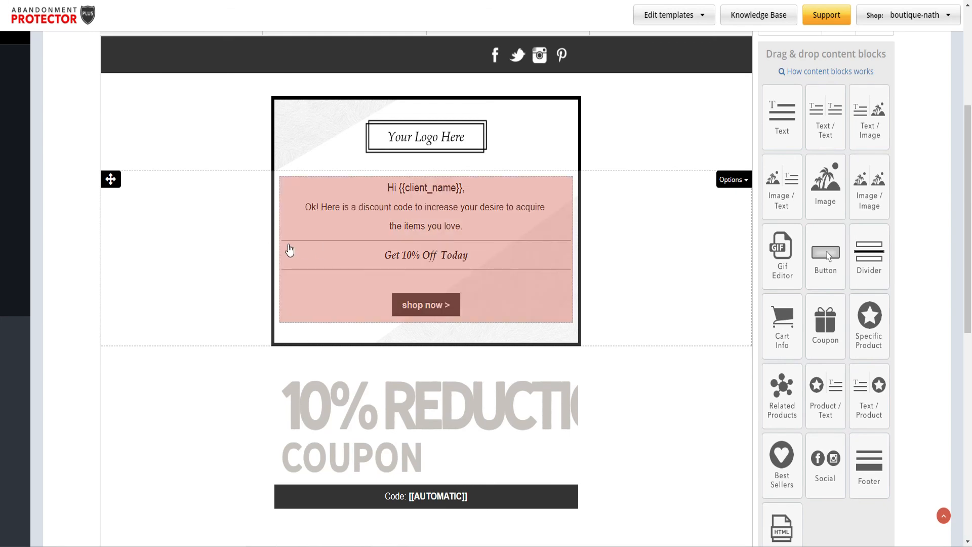
{"action": "scroll", "coordinate": [290, 250], "scroll_direction": "down", "scroll_amount": 4}
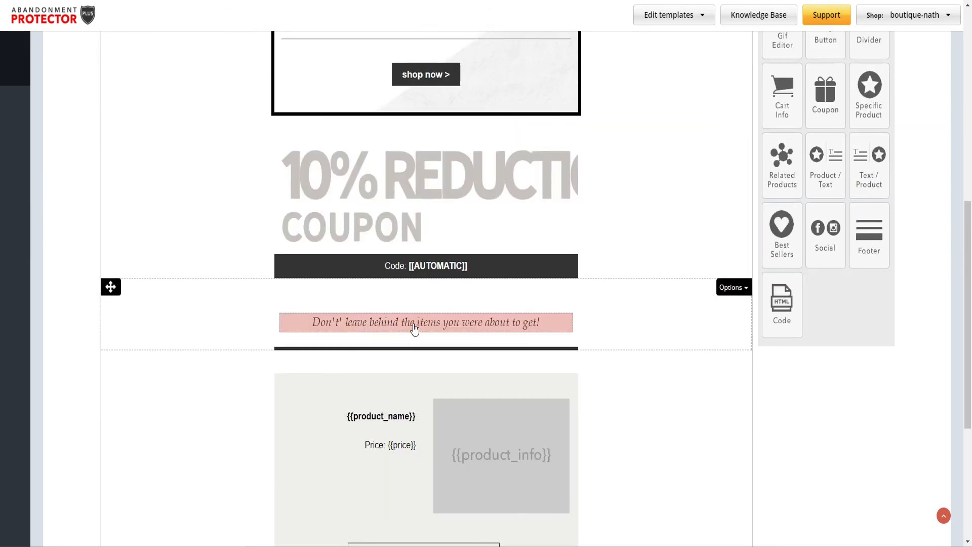
- Save the second email template without its social icon bar and enable it to be sent
{"action": "left_click", "coordinate": [412, 321]}
{"action": "left_click", "coordinate": [356, 338]}
{"action": "scroll", "coordinate": [405, 329], "scroll_direction": "down", "scroll_amount": 2}
{"action": "scroll", "coordinate": [395, 335], "scroll_direction": "down", "scroll_amount": 2}
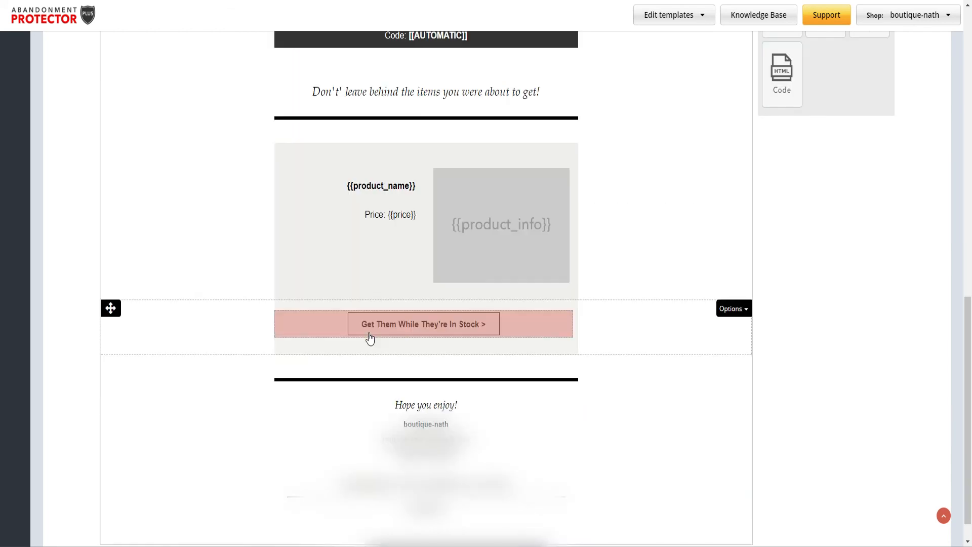
{"action": "scroll", "coordinate": [370, 338], "scroll_direction": "up", "scroll_amount": 11}
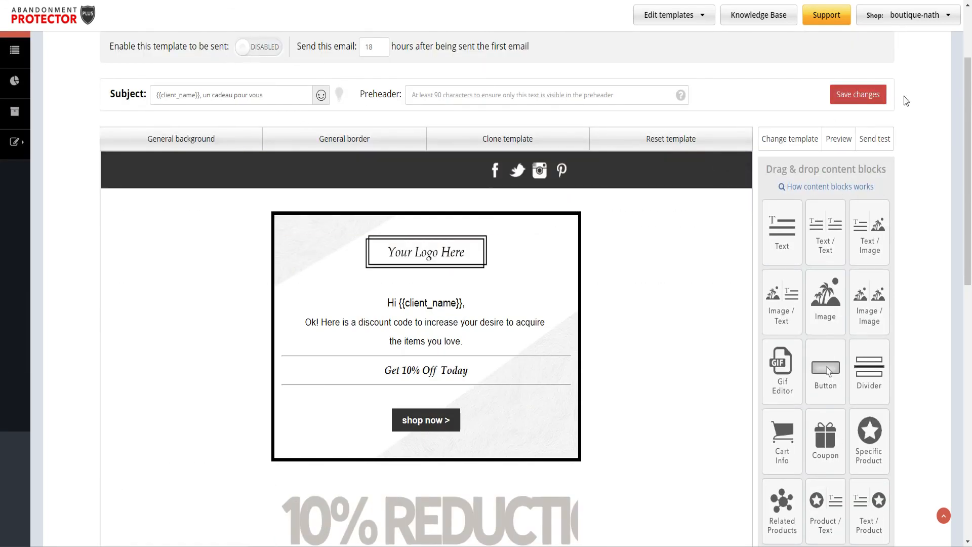
{"action": "left_click", "coordinate": [858, 93]}
{"action": "left_click", "coordinate": [521, 312]}
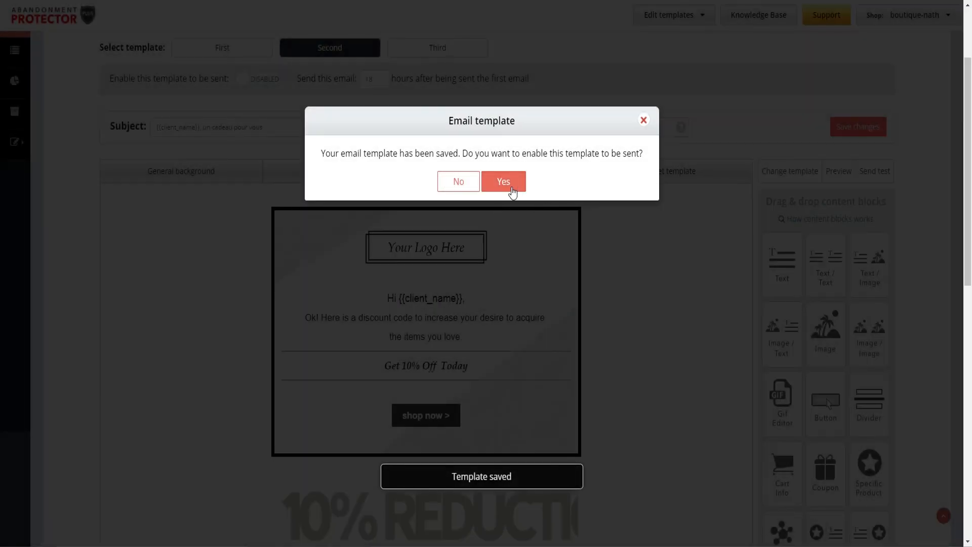
{"action": "left_click", "coordinate": [502, 181]}
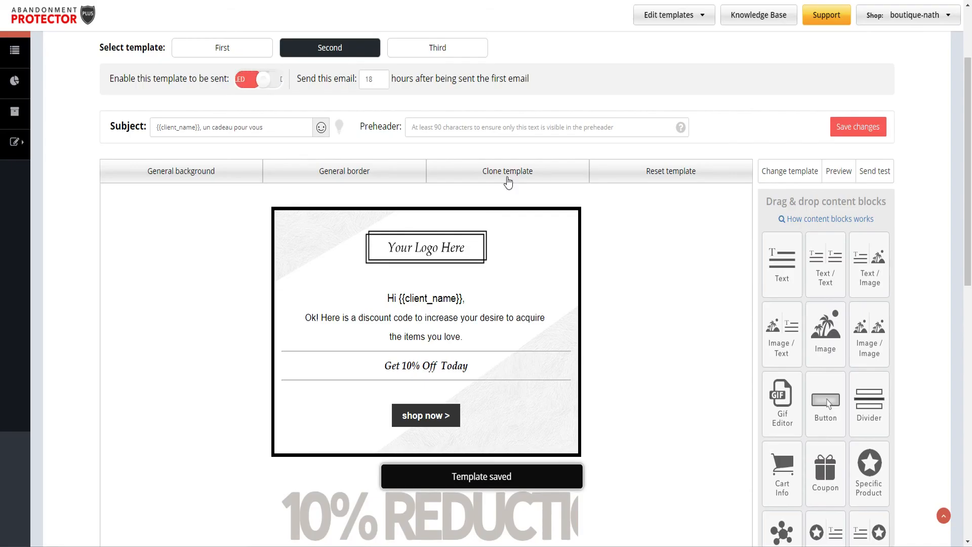
- Review the second email's sending delay, message text, coupon and available content blocks
{"action": "left_click", "coordinate": [378, 194]}
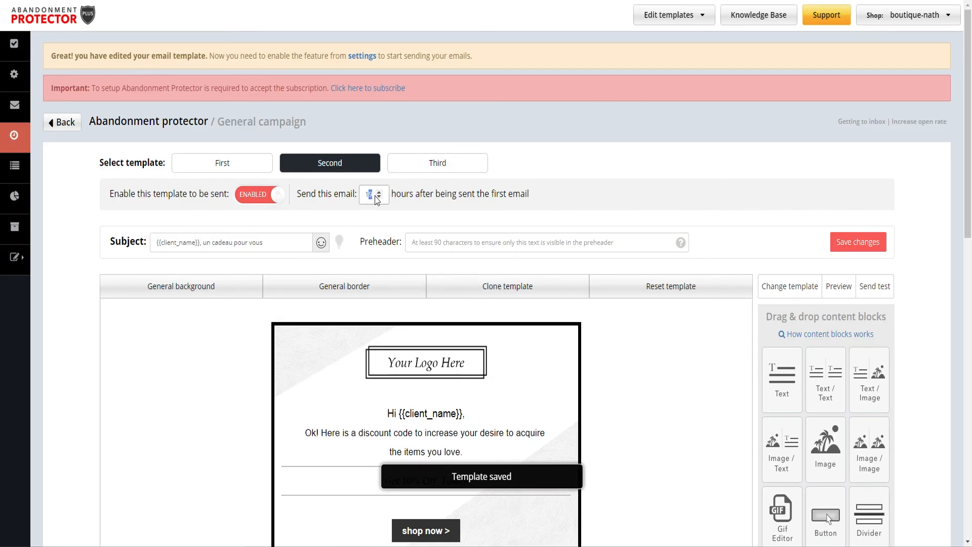
{"action": "left_click", "coordinate": [376, 197]}
{"action": "left_click", "coordinate": [413, 218]}
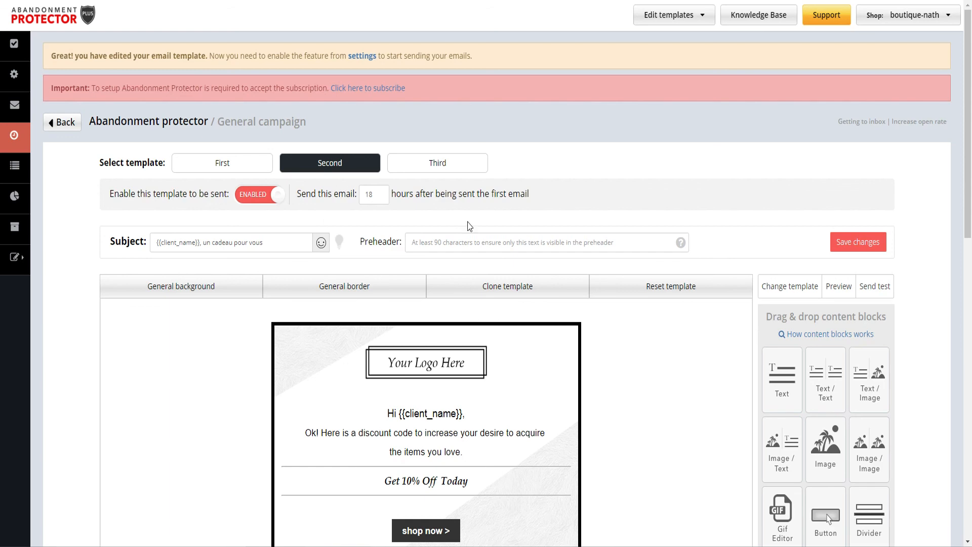
{"action": "scroll", "coordinate": [403, 233], "scroll_direction": "down", "scroll_amount": 3}
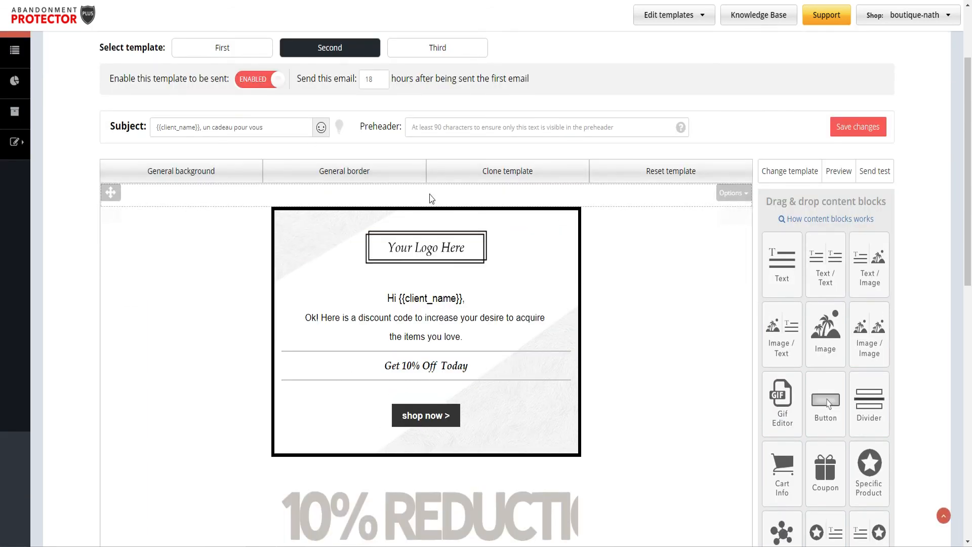
{"action": "scroll", "coordinate": [365, 186], "scroll_direction": "up", "scroll_amount": 3}
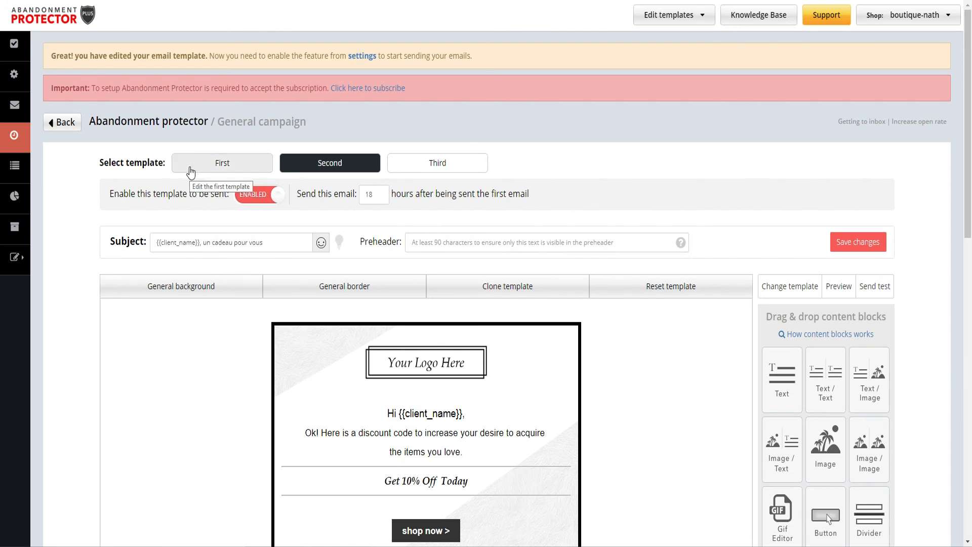
{"action": "scroll", "coordinate": [167, 183], "scroll_direction": "down", "scroll_amount": 7}
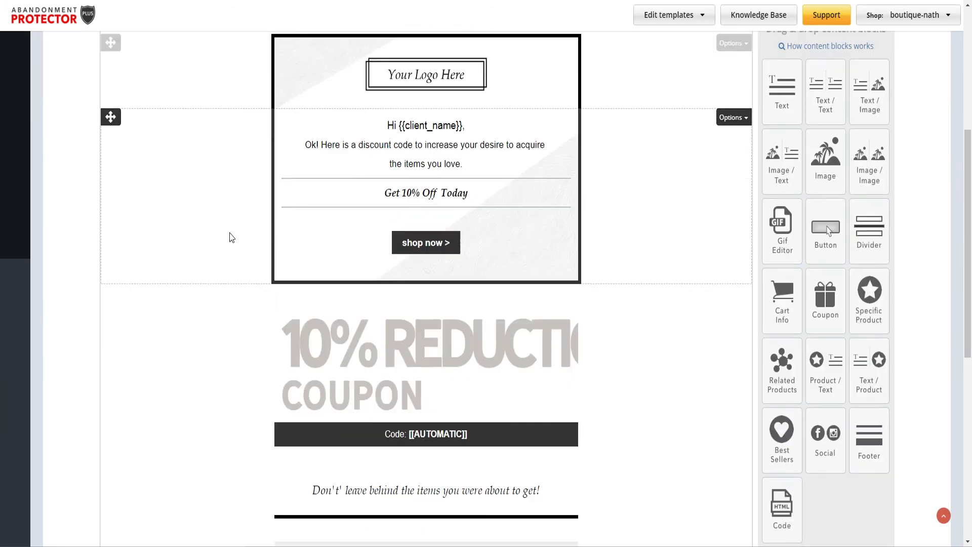
{"action": "scroll", "coordinate": [231, 238], "scroll_direction": "up", "scroll_amount": 4}
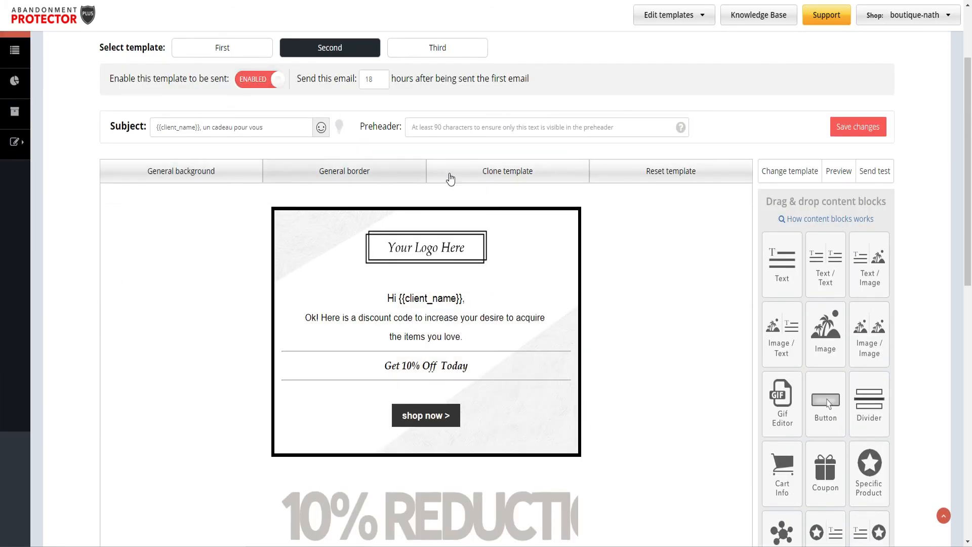
{"action": "scroll", "coordinate": [514, 222], "scroll_direction": "down", "scroll_amount": 1}
{"action": "scroll", "coordinate": [796, 279], "scroll_direction": "down", "scroll_amount": 4}
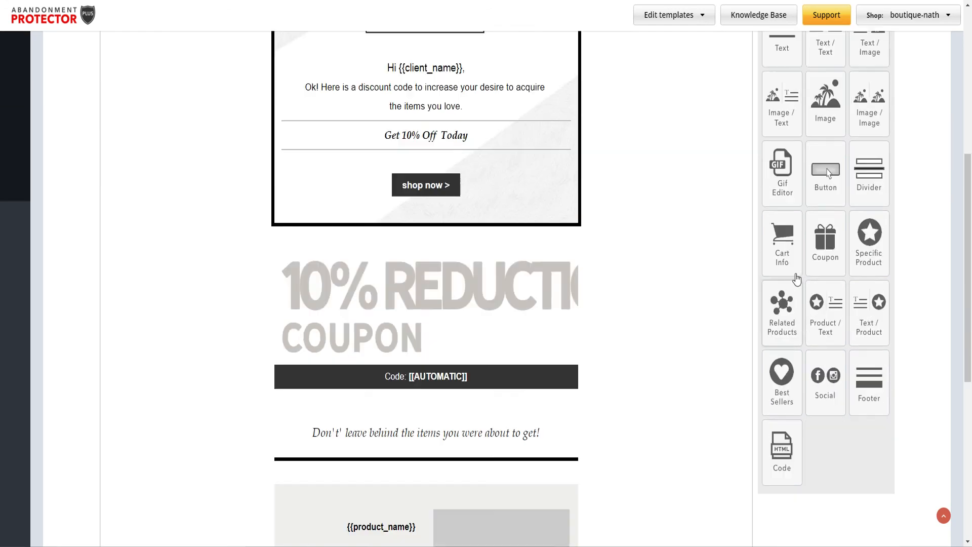
{"action": "scroll", "coordinate": [797, 278], "scroll_direction": "up", "scroll_amount": 1}
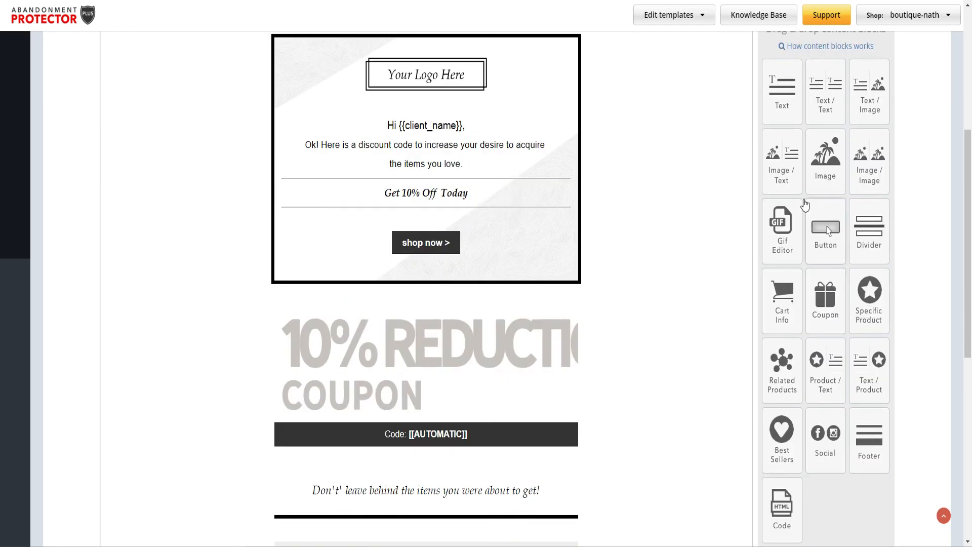
{"action": "scroll", "coordinate": [380, 256], "scroll_direction": "down", "scroll_amount": 3}
{"action": "scroll", "coordinate": [411, 286], "scroll_direction": "up", "scroll_amount": 4}
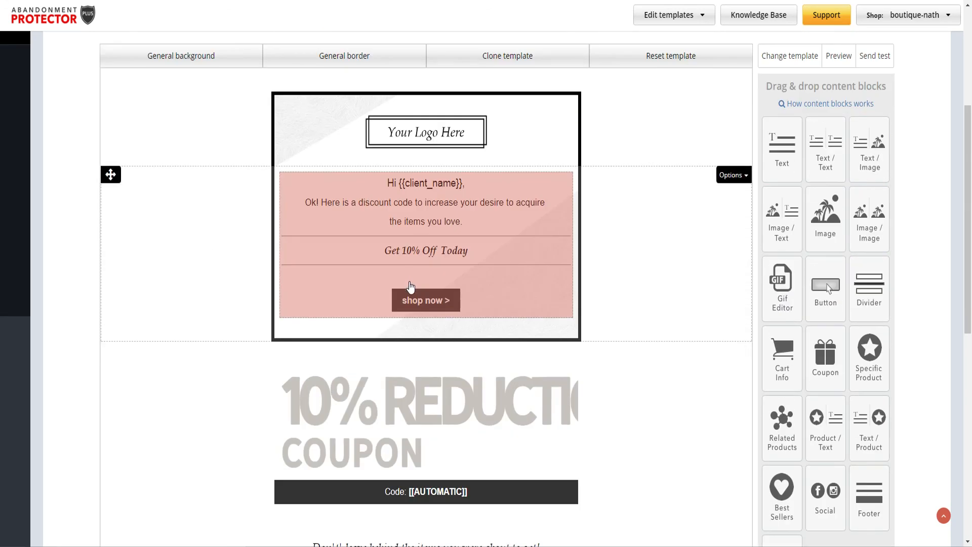
{"action": "scroll", "coordinate": [410, 286], "scroll_direction": "up", "scroll_amount": 3}
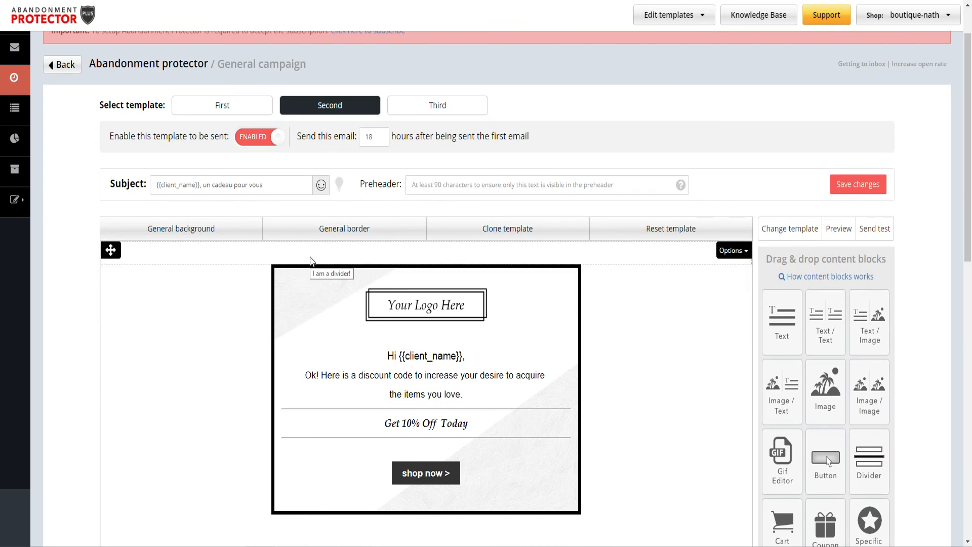